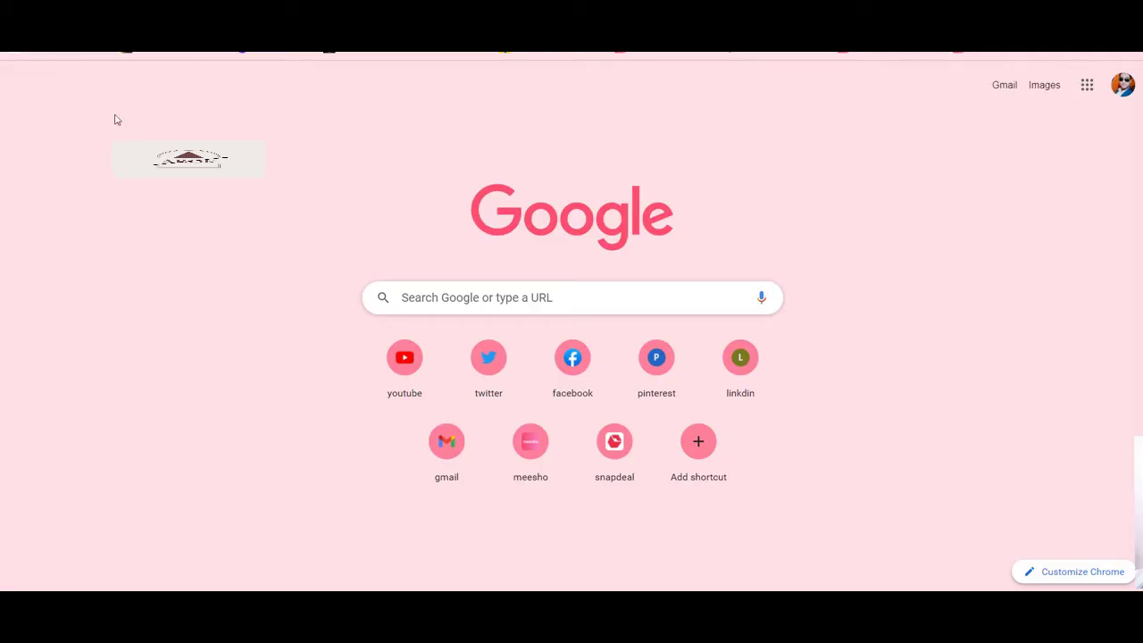
- Switch to Amazon Seller Central and open its Help page
{"action": "left_click", "coordinate": [123, 40]}
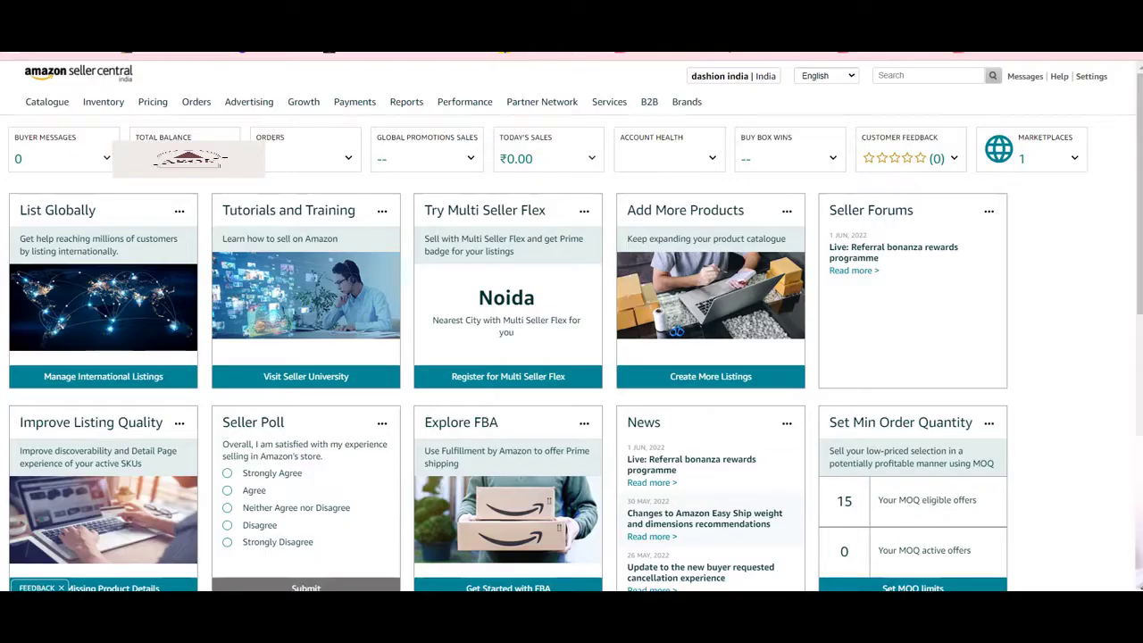
{"action": "mouse_move", "coordinate": [47, 101]}
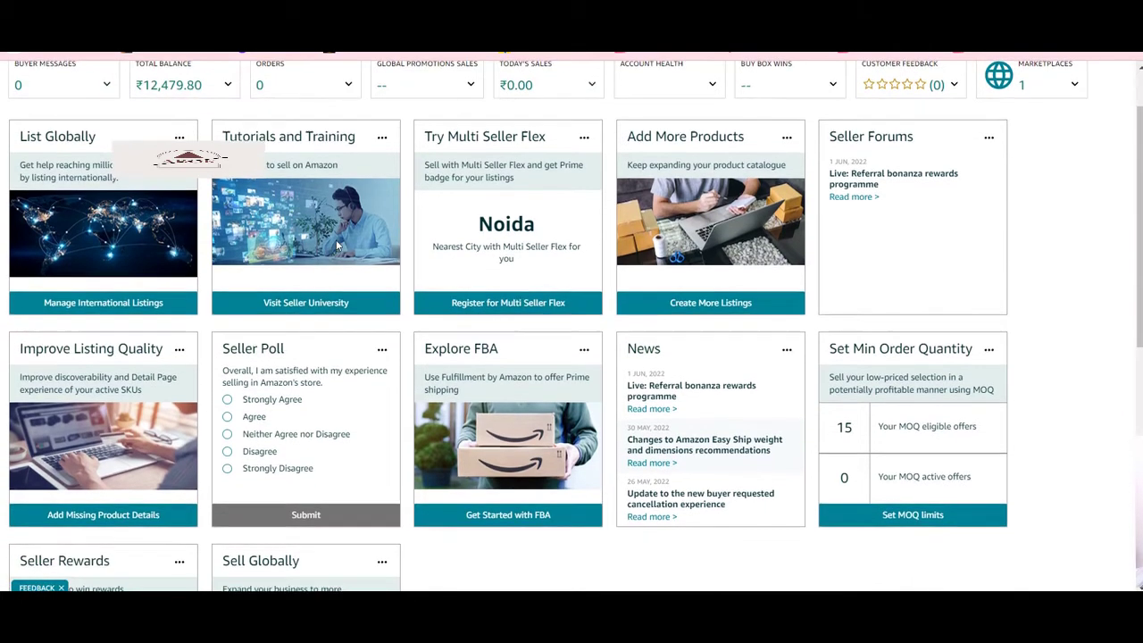
{"action": "scroll", "coordinate": [336, 239], "scroll_direction": "down", "scroll_amount": 7}
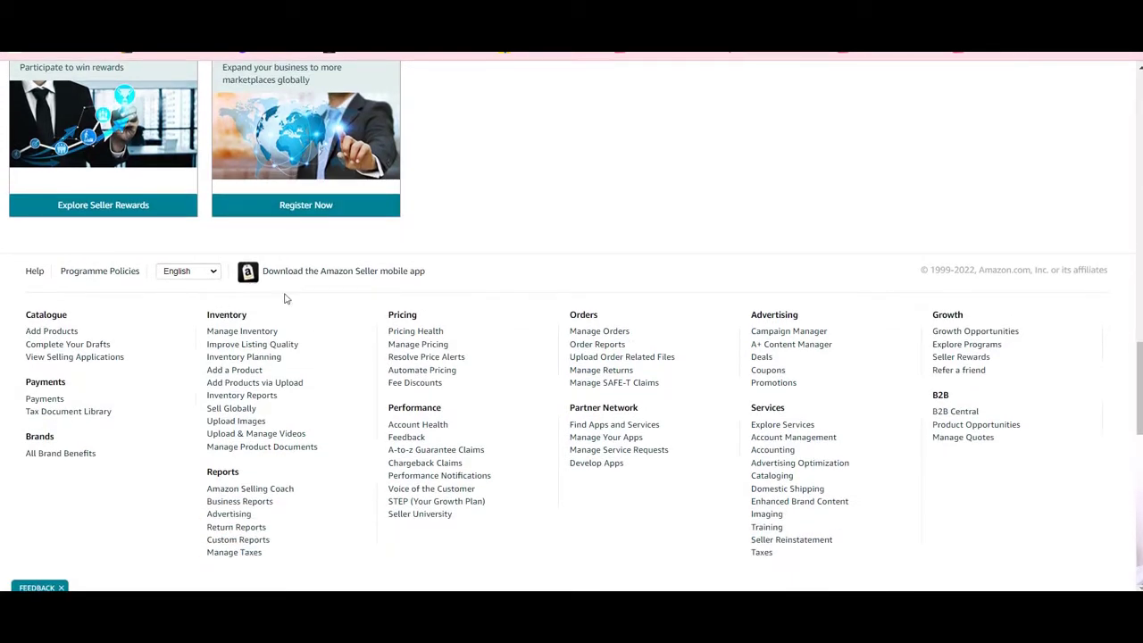
{"action": "scroll", "coordinate": [498, 322], "scroll_direction": "up", "scroll_amount": 8}
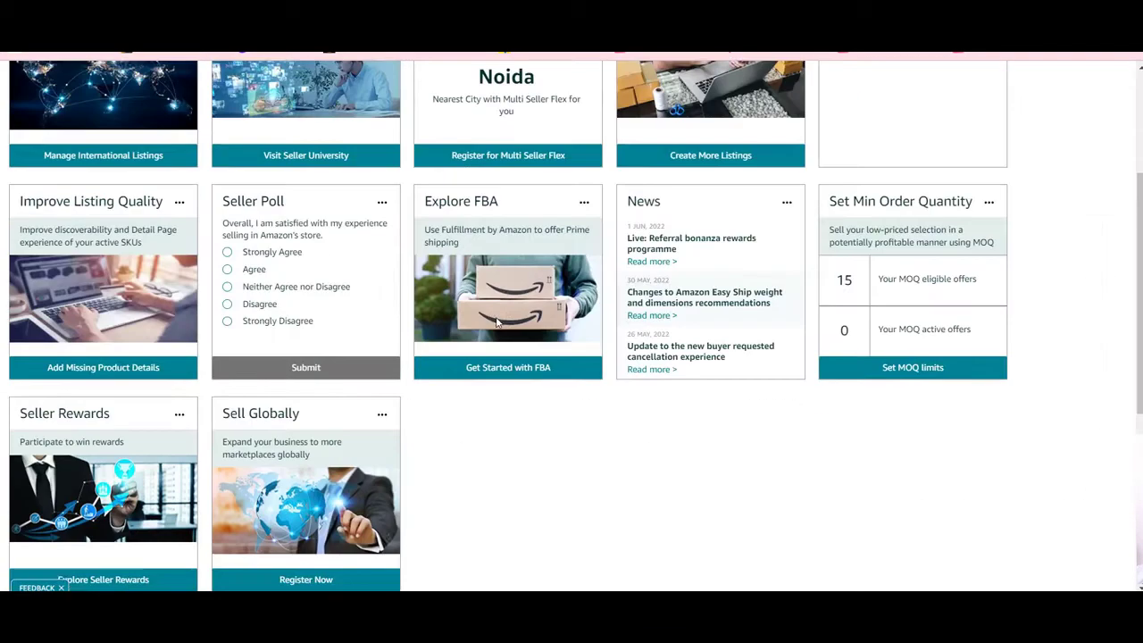
{"action": "scroll", "coordinate": [480, 297], "scroll_direction": "down", "scroll_amount": 10}
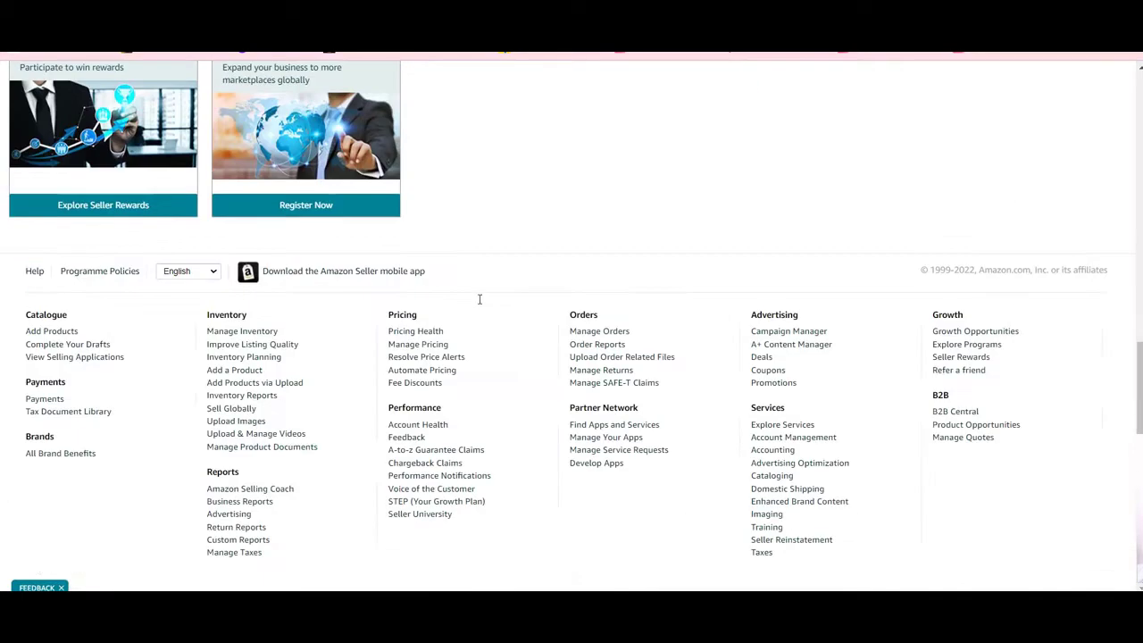
{"action": "left_click", "coordinate": [35, 271]}
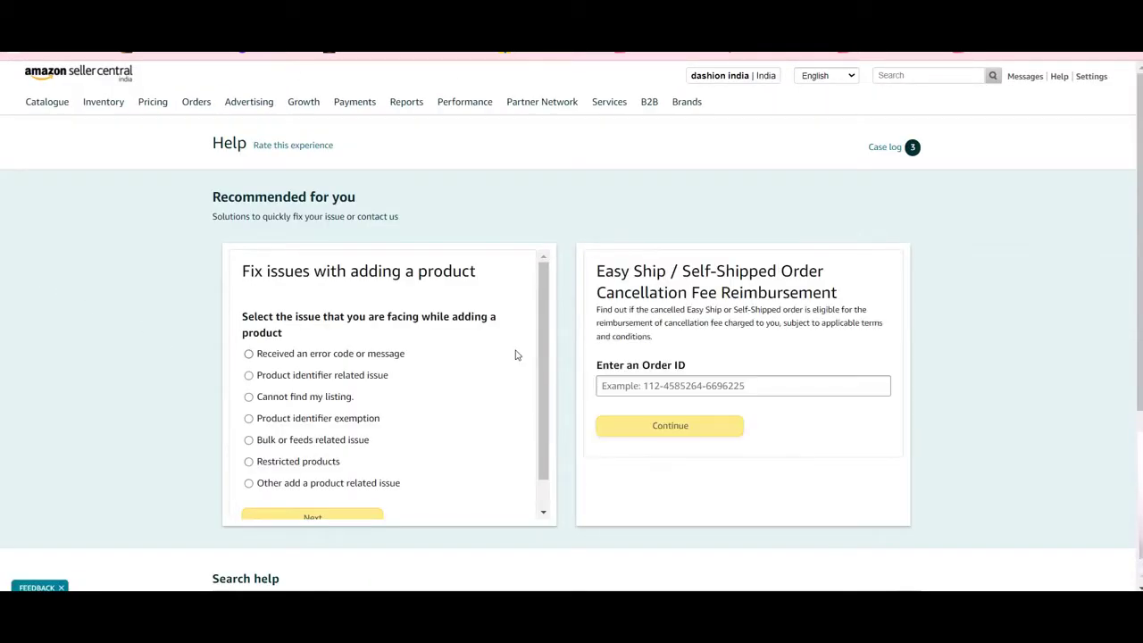
- Open Get Support from the Help page and choose the Selling on Amazon service
{"action": "scroll", "coordinate": [515, 355], "scroll_direction": "down", "scroll_amount": 1}
{"action": "scroll", "coordinate": [531, 456], "scroll_direction": "down", "scroll_amount": 3}
{"action": "scroll", "coordinate": [557, 478], "scroll_direction": "down", "scroll_amount": 1}
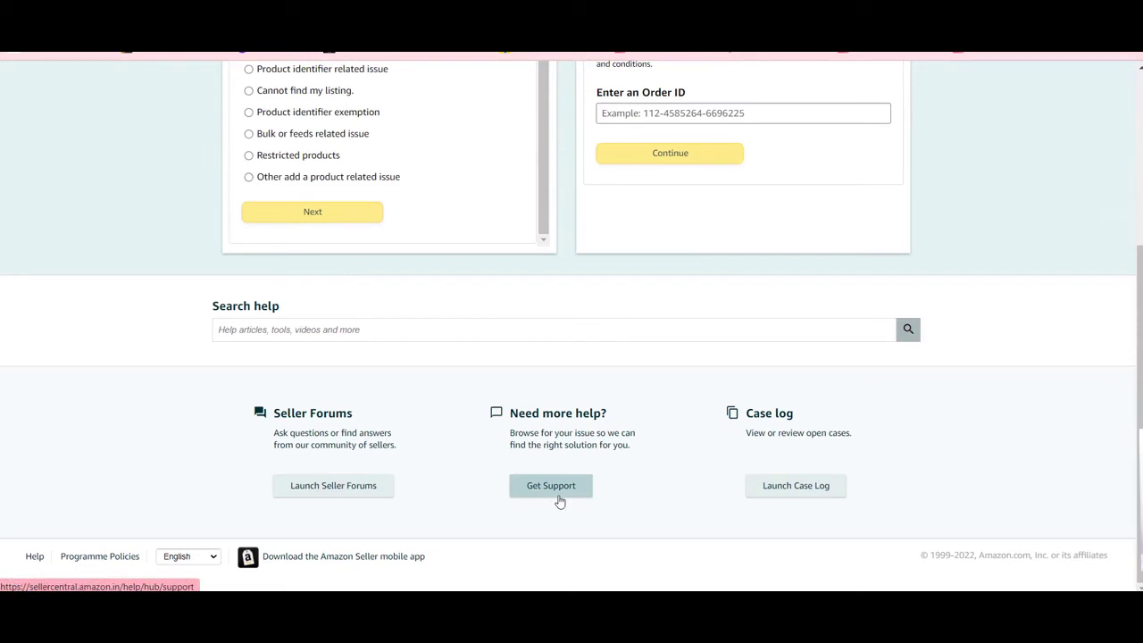
{"action": "left_click", "coordinate": [560, 500]}
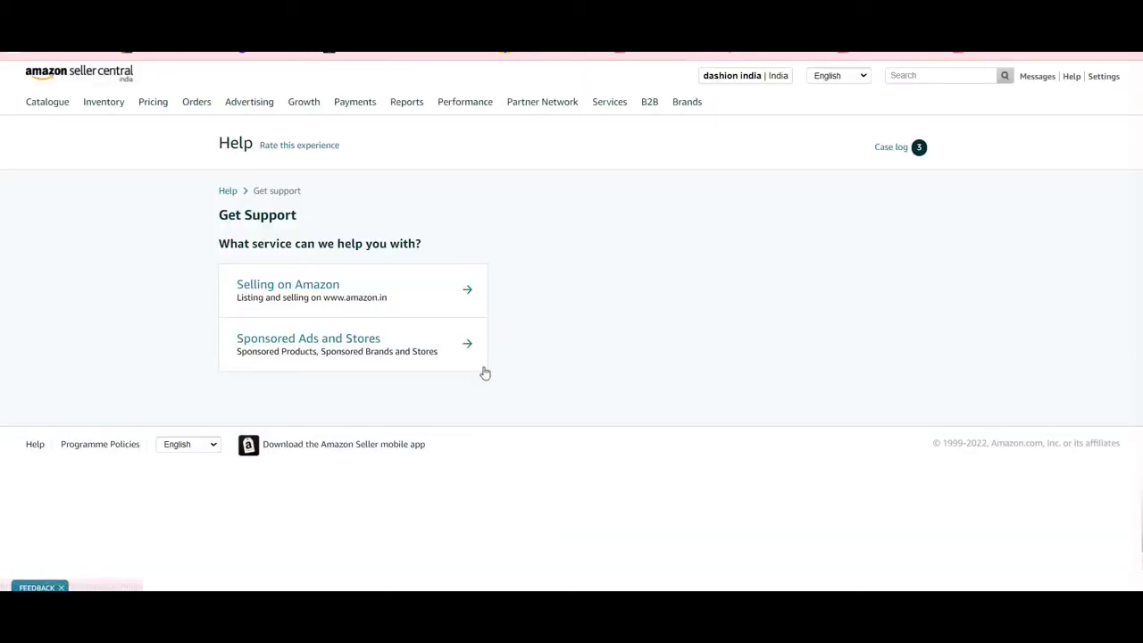
{"action": "left_click", "coordinate": [413, 319]}
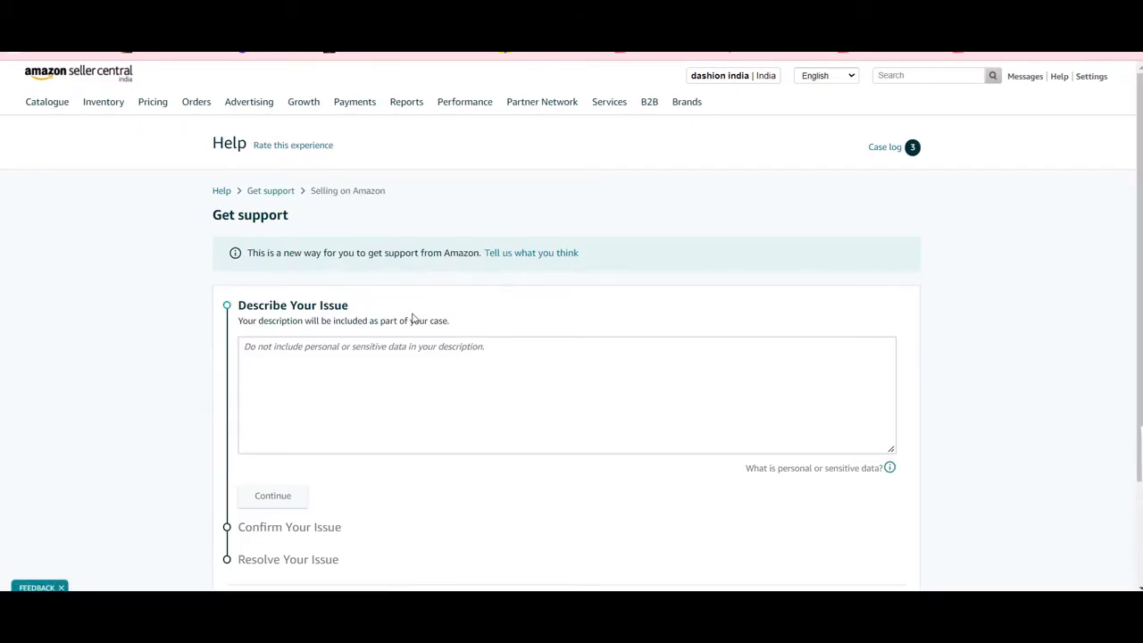
- Browse for the issue by category and choose Trouble Adding a Product under Products, Listings, or Inventory
{"action": "scroll", "coordinate": [412, 316], "scroll_direction": "down", "scroll_amount": 2}
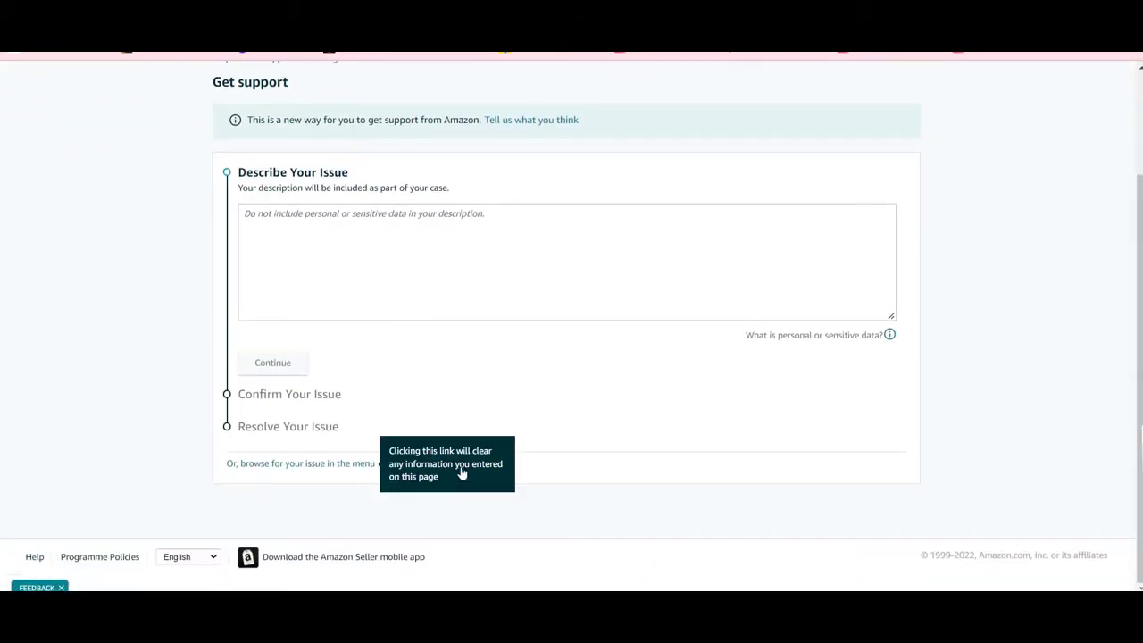
{"action": "left_click", "coordinate": [311, 466]}
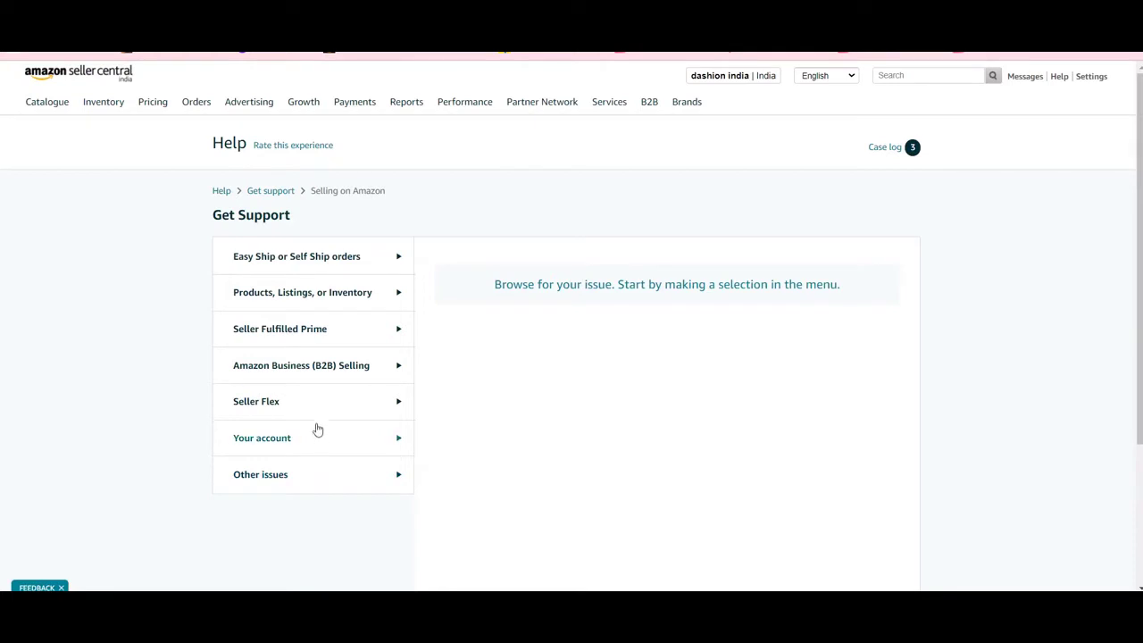
{"action": "left_click", "coordinate": [303, 292]}
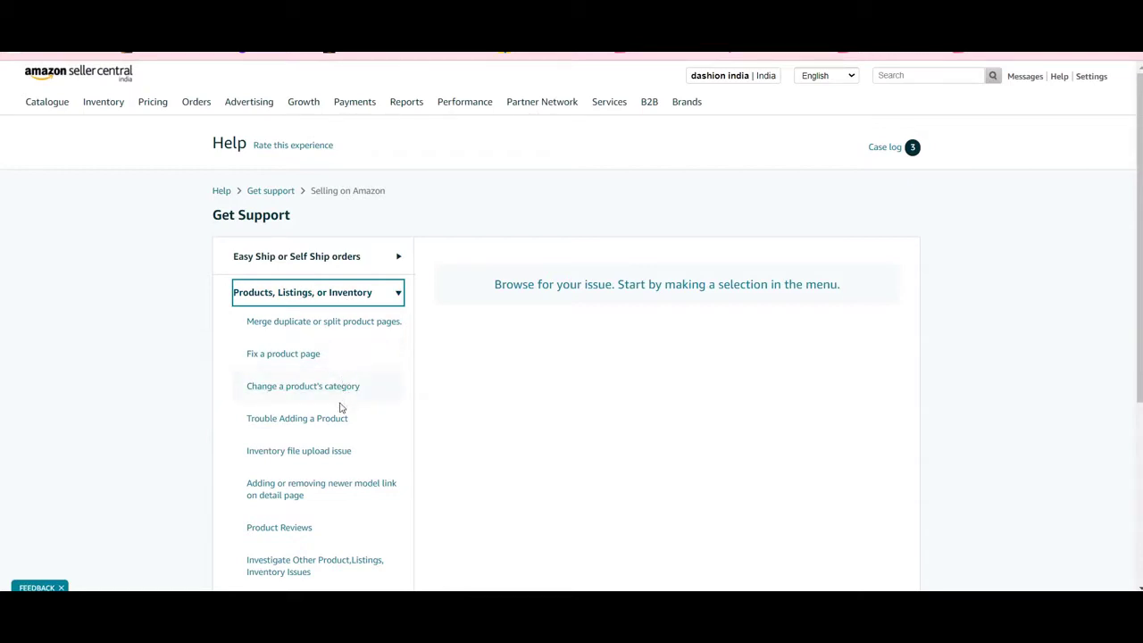
{"action": "left_click", "coordinate": [326, 425]}
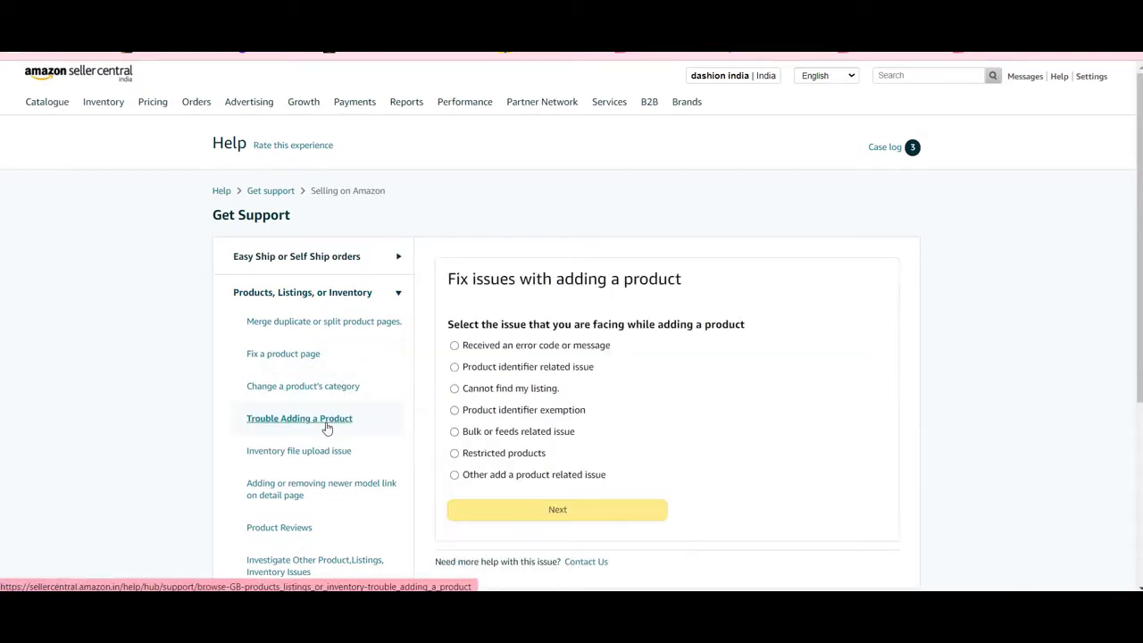
- Open the Contact Us form for the Trouble Adding a Product issue
{"action": "scroll", "coordinate": [714, 364], "scroll_direction": "down", "scroll_amount": 2}
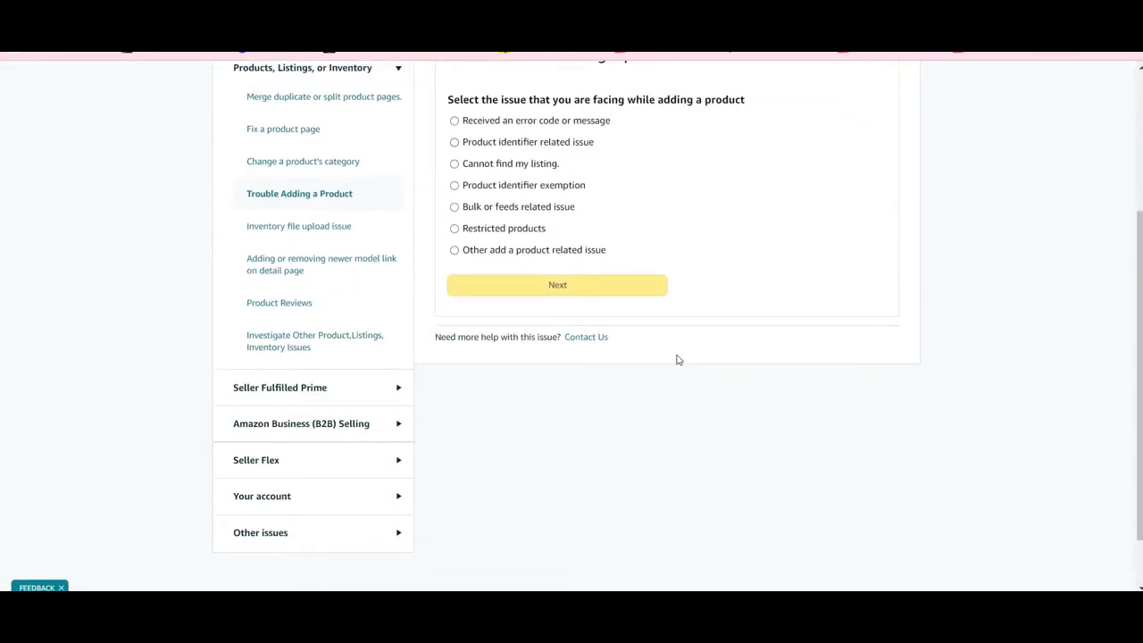
{"action": "left_click", "coordinate": [587, 339]}
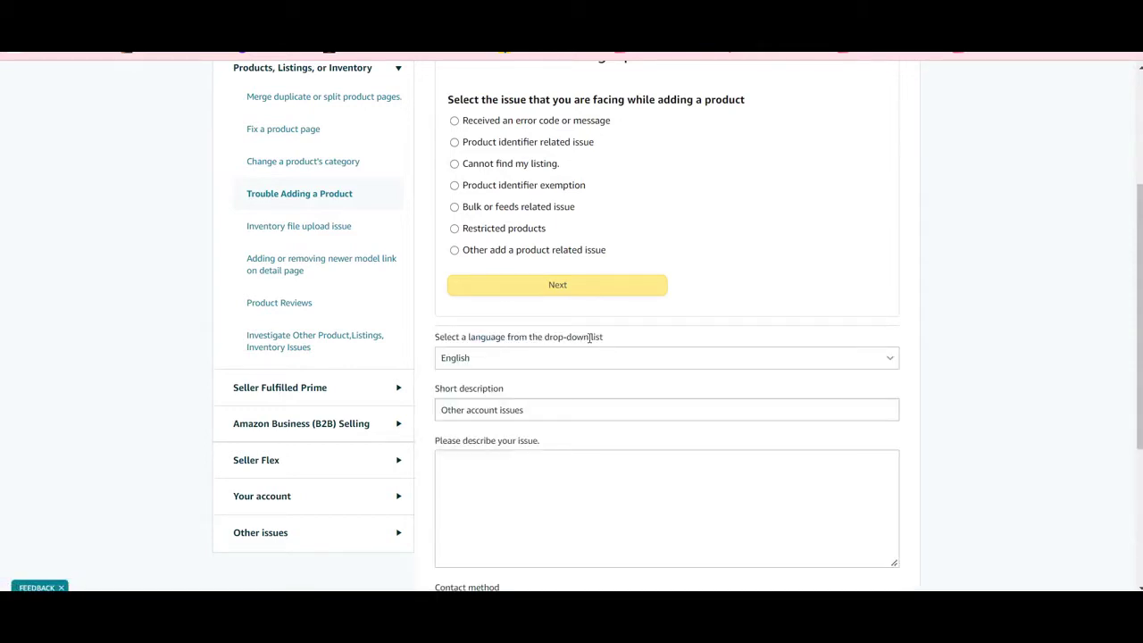
{"action": "scroll", "coordinate": [625, 416], "scroll_direction": "down", "scroll_amount": 3}
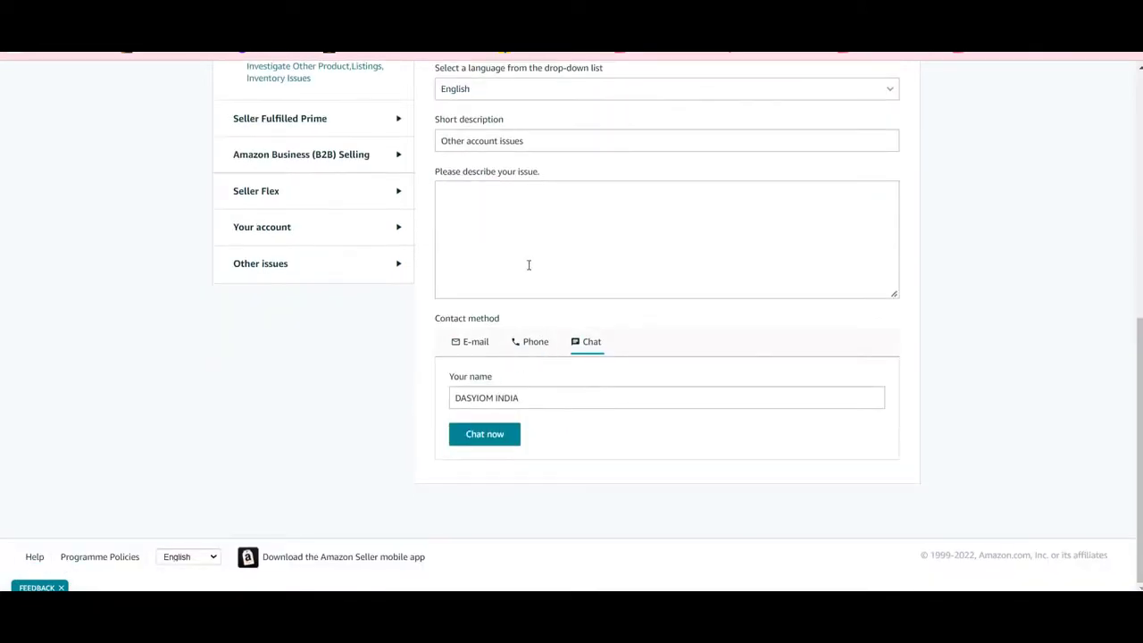
- Describe the issue as "i am getting 5665 eroor during the listing of my products."
{"action": "scroll", "coordinate": [529, 264], "scroll_direction": "up", "scroll_amount": 2}
{"action": "left_click", "coordinate": [544, 356]}
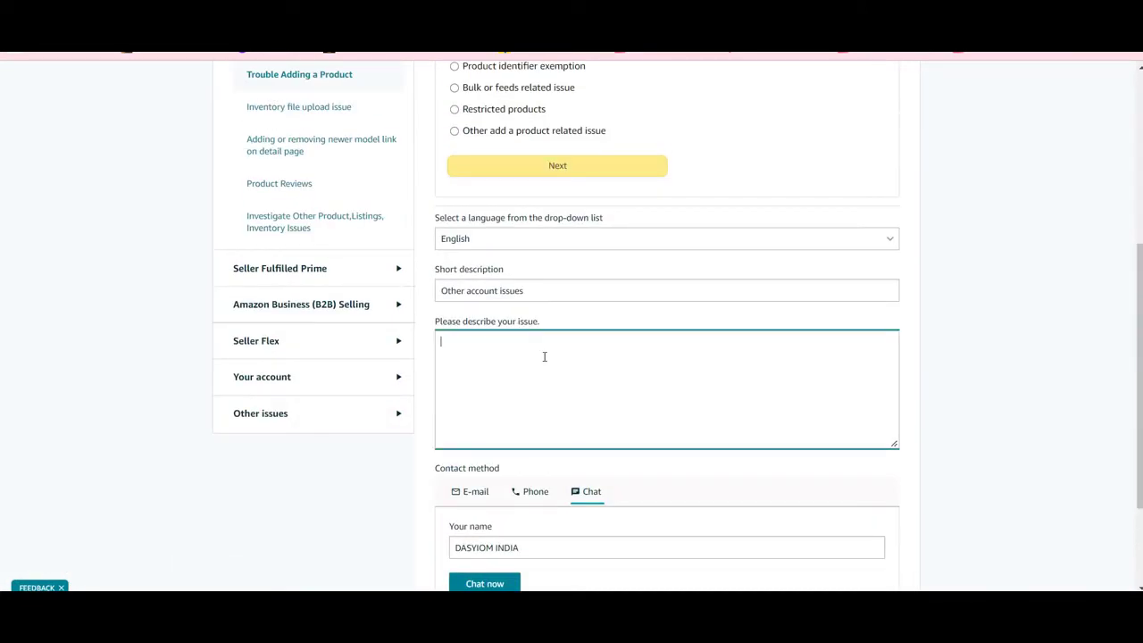
{"action": "type", "text": "i am getting 5665 eroor during"}
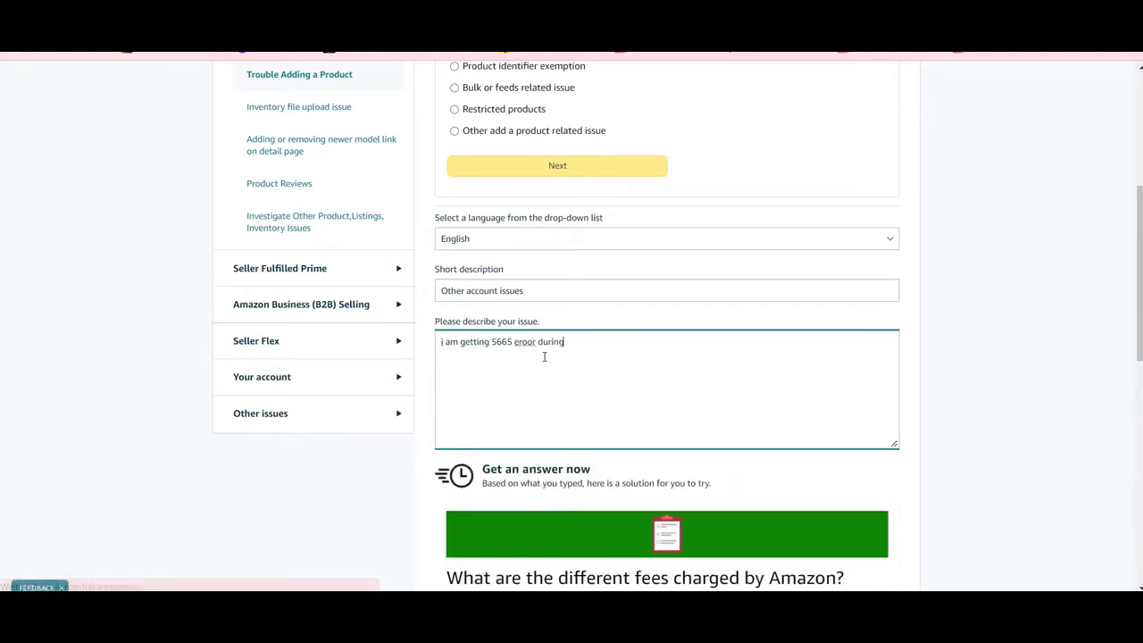
{"action": "type", "text": " the listing of mu"}
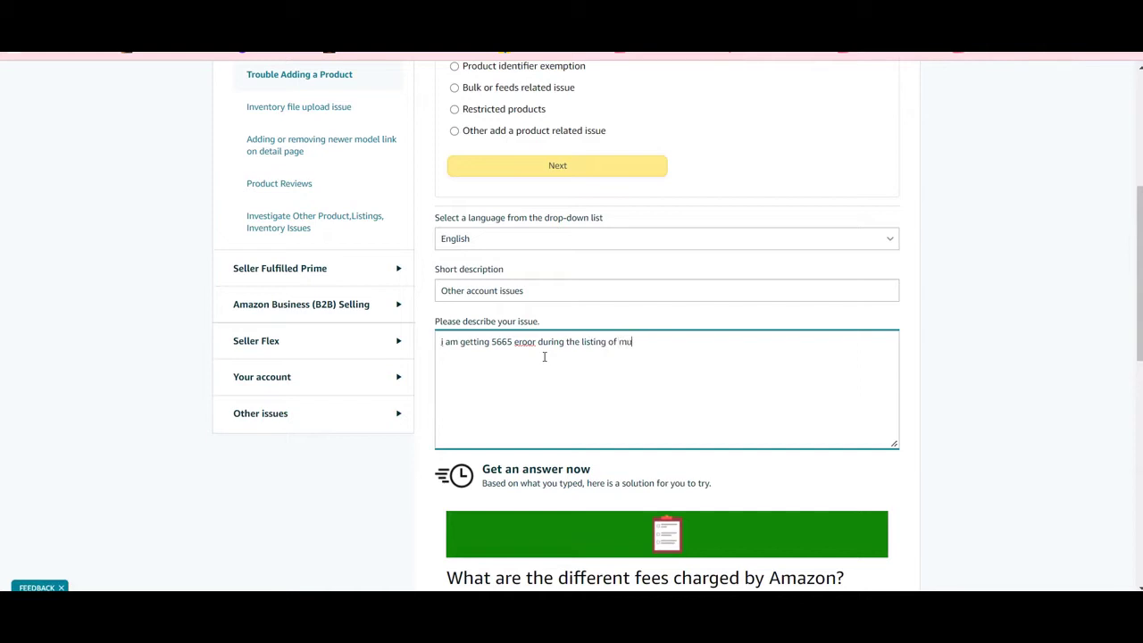
{"action": "key", "text": "BackSpace"}
{"action": "type", "text": "y products."}
- Choose Phone as the contact method and enter the seller's phone number for the call
{"action": "scroll", "coordinate": [544, 356], "scroll_direction": "down", "scroll_amount": 4}
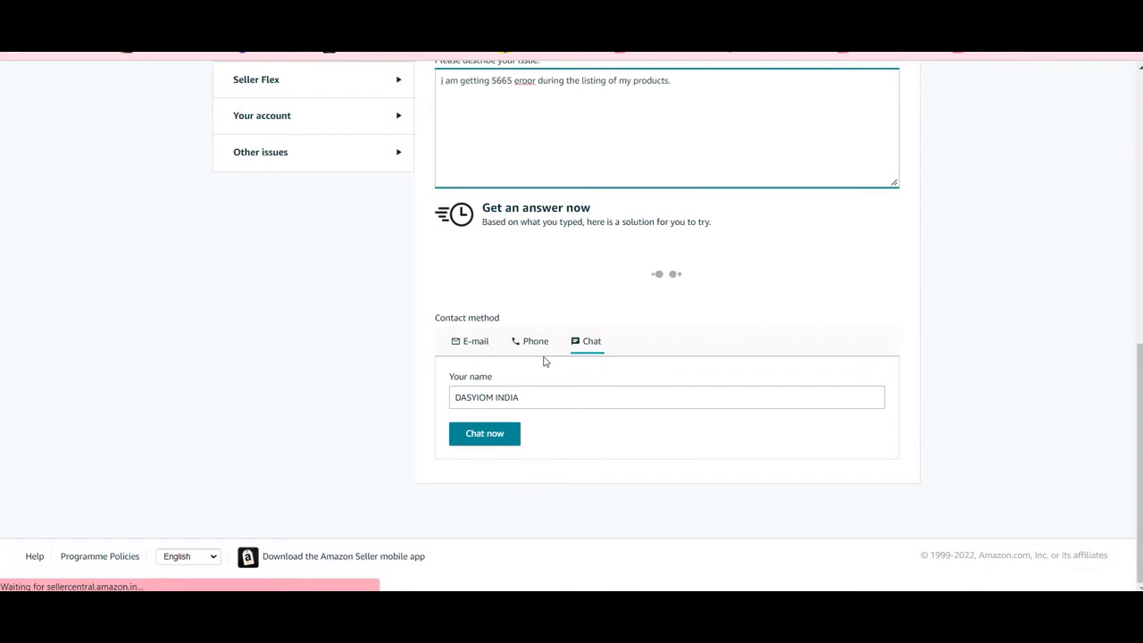
{"action": "scroll", "coordinate": [544, 357], "scroll_direction": "down", "scroll_amount": 3}
{"action": "scroll", "coordinate": [543, 356], "scroll_direction": "down", "scroll_amount": 5}
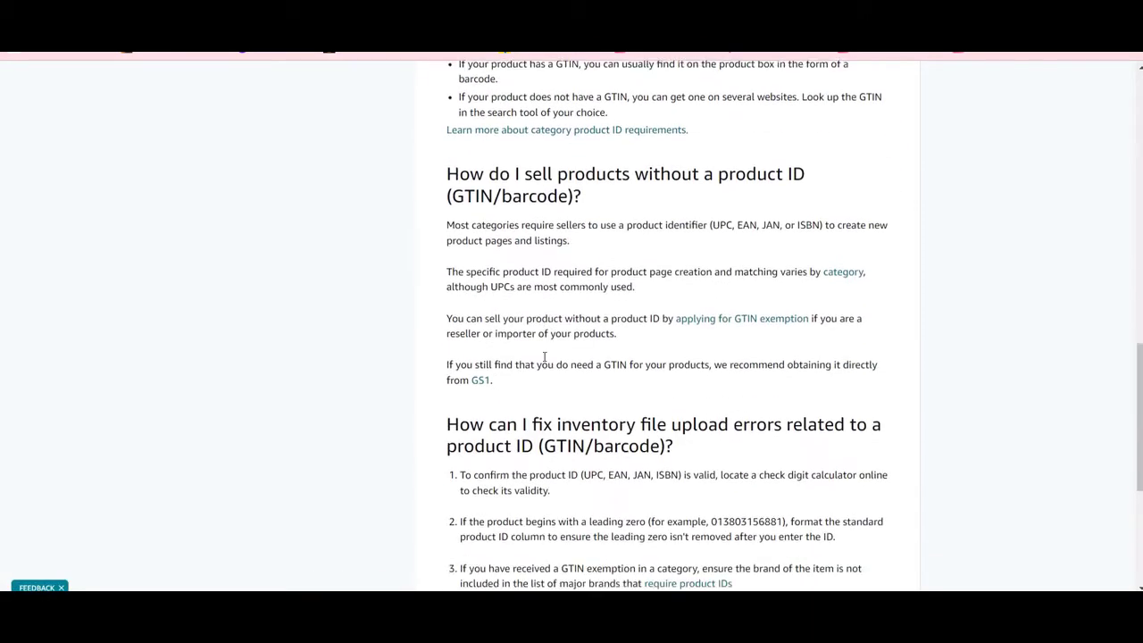
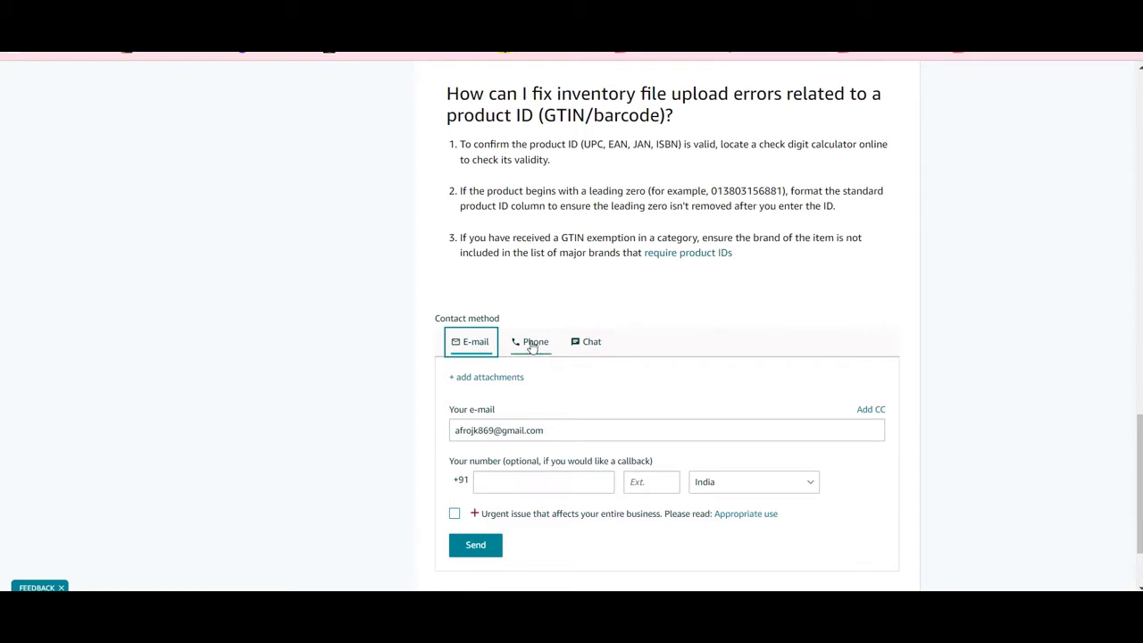
{"action": "left_click", "coordinate": [534, 342]}
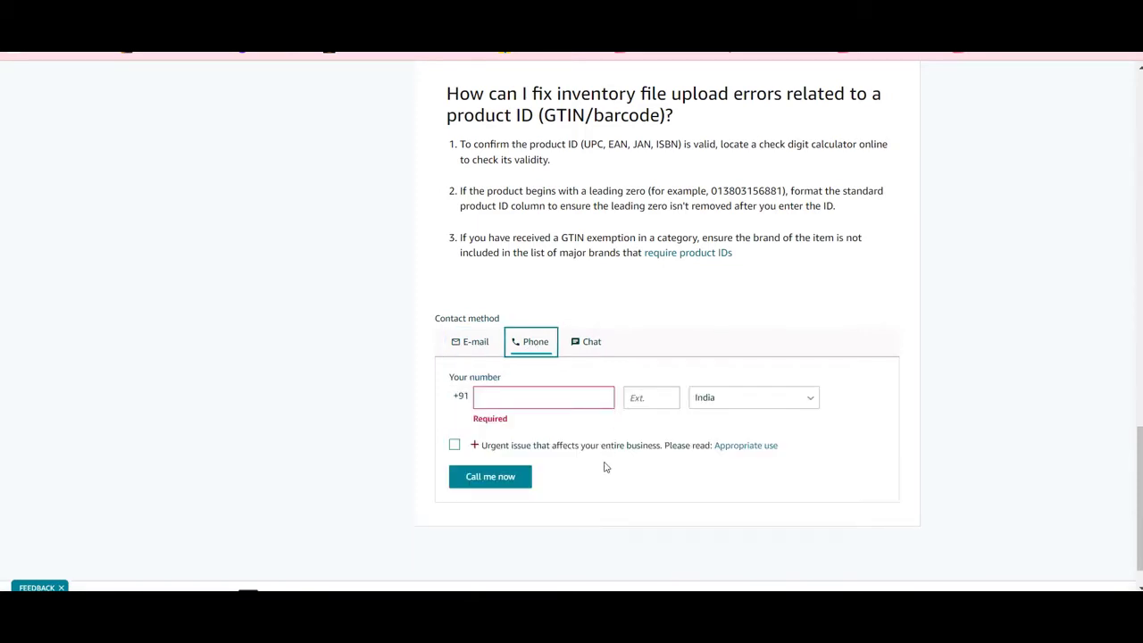
{"action": "left_click", "coordinate": [552, 404]}
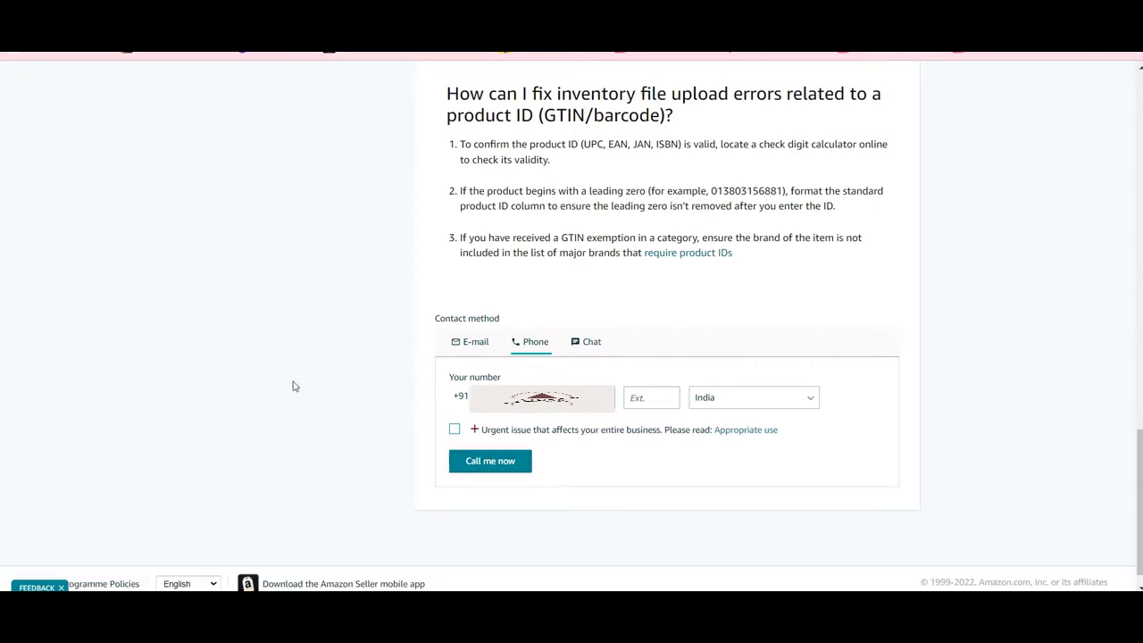
- Set the contact method to E-mail and open the attachment file chooser, closing it without adding a file
{"action": "left_click", "coordinate": [476, 347]}
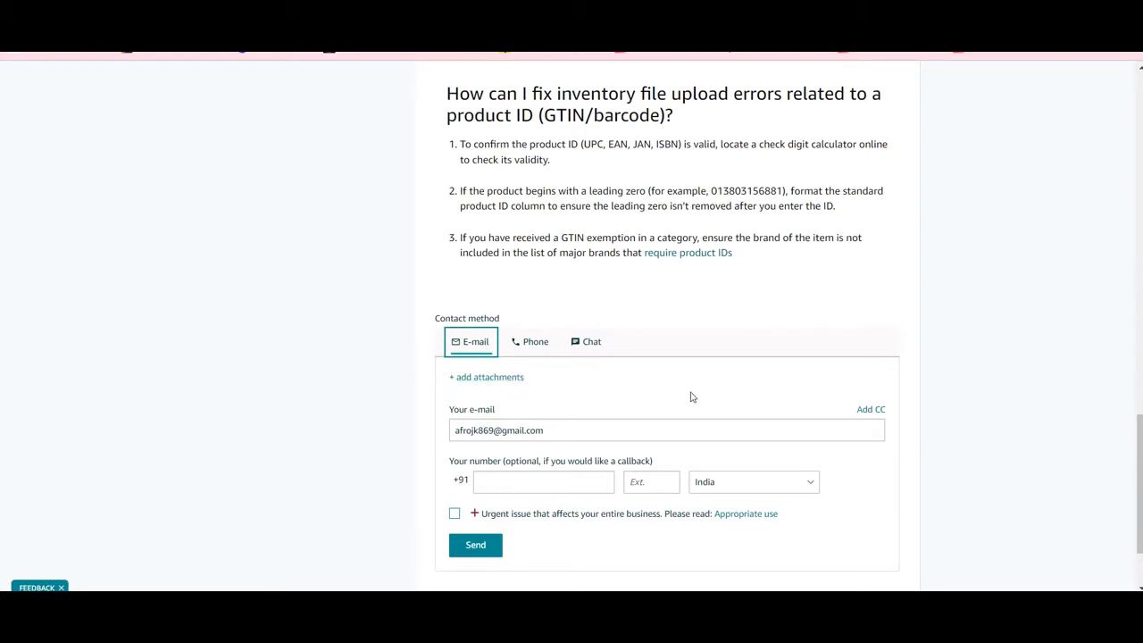
{"action": "scroll", "coordinate": [693, 397], "scroll_direction": "down", "scroll_amount": 1}
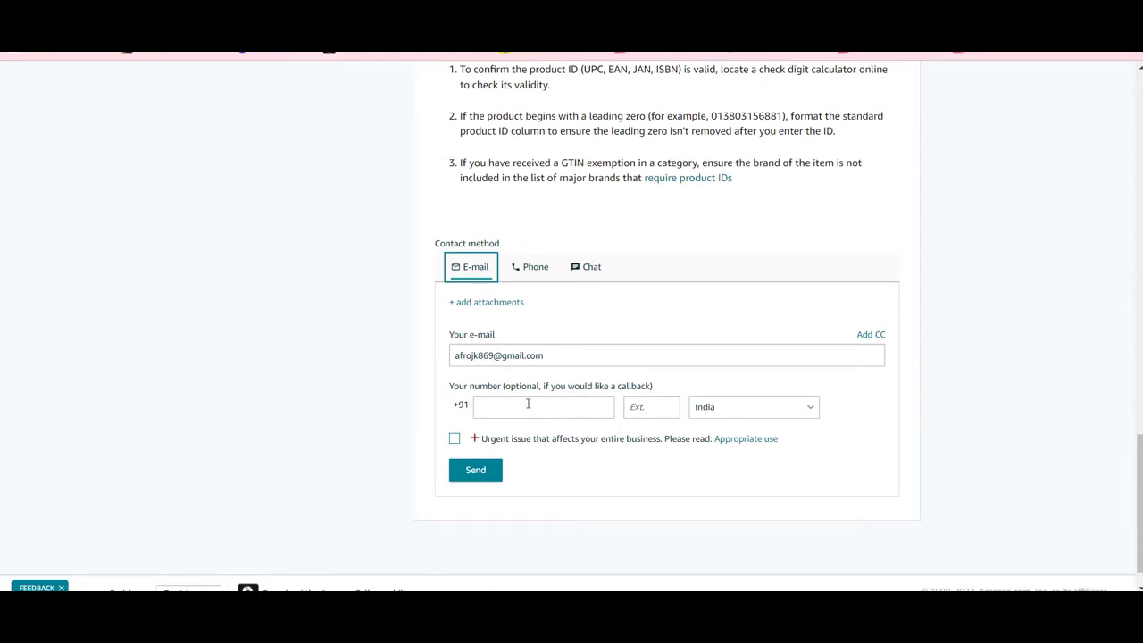
{"action": "left_click", "coordinate": [487, 303]}
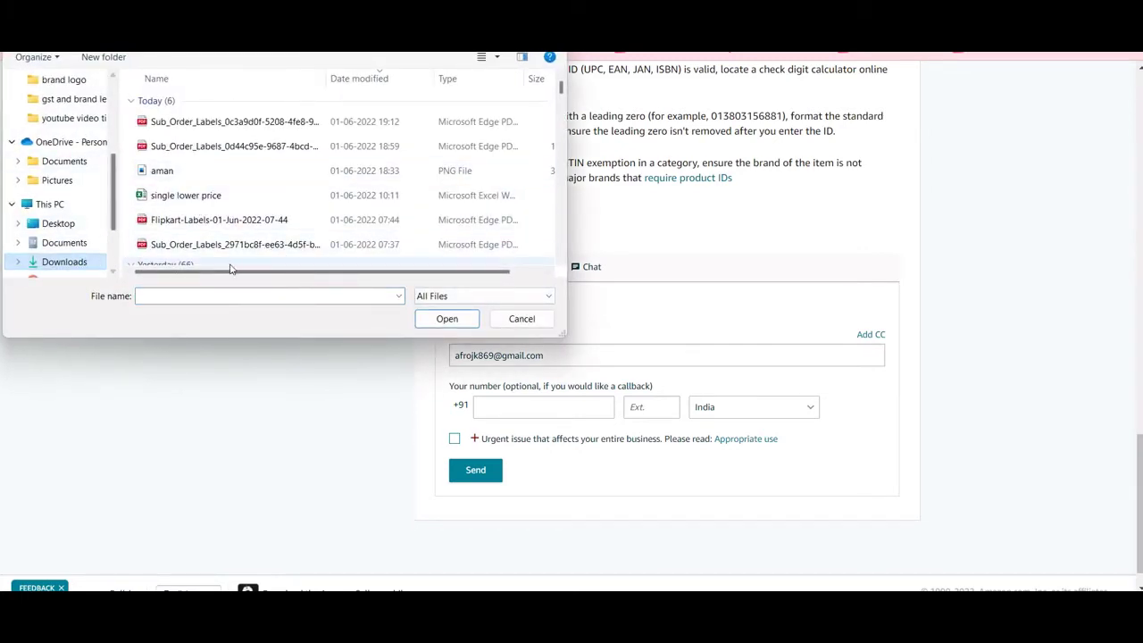
{"action": "left_click", "coordinate": [521, 320]}
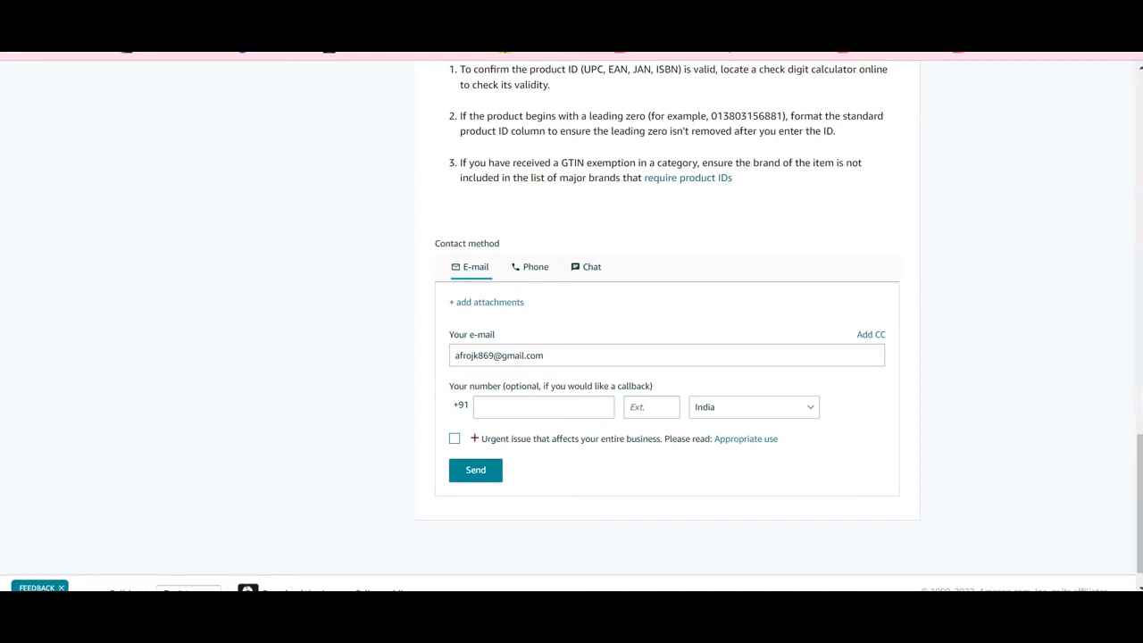
- Switch to Canva and create a new blank Photo Collage design
{"action": "key", "text": "ctrl+t"}
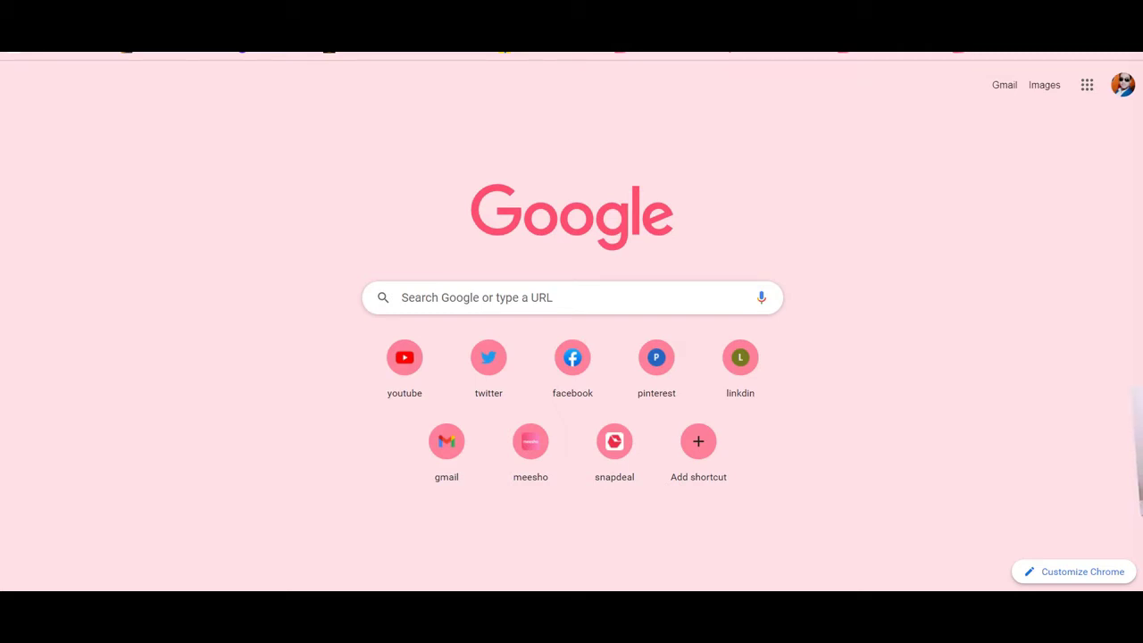
{"action": "left_click", "coordinate": [499, 289]}
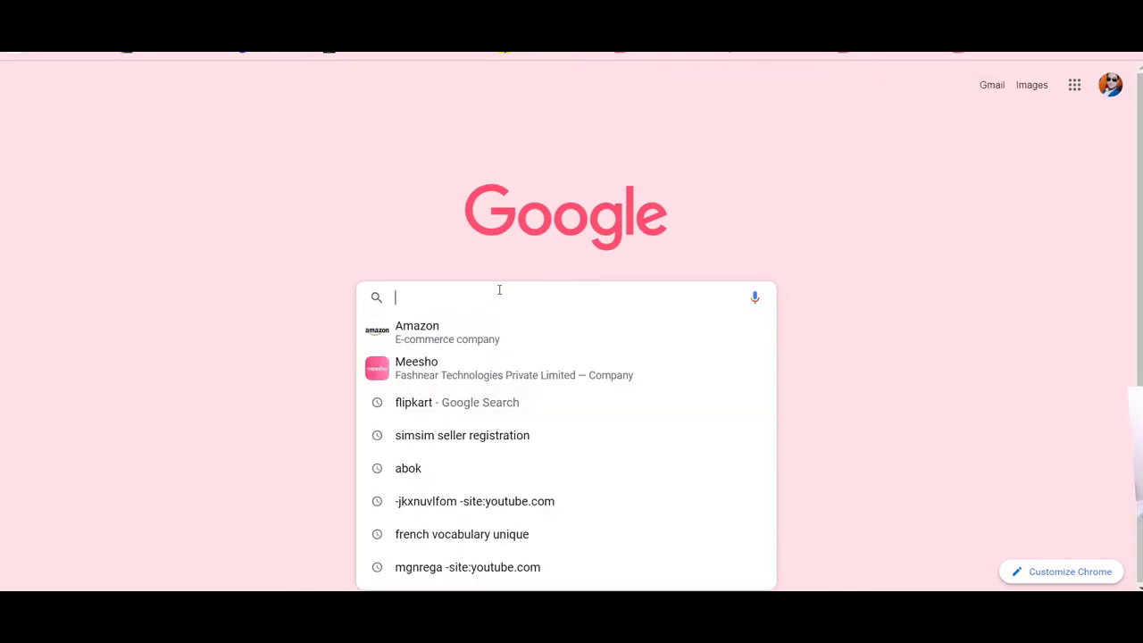
{"action": "left_click", "coordinate": [291, 52]}
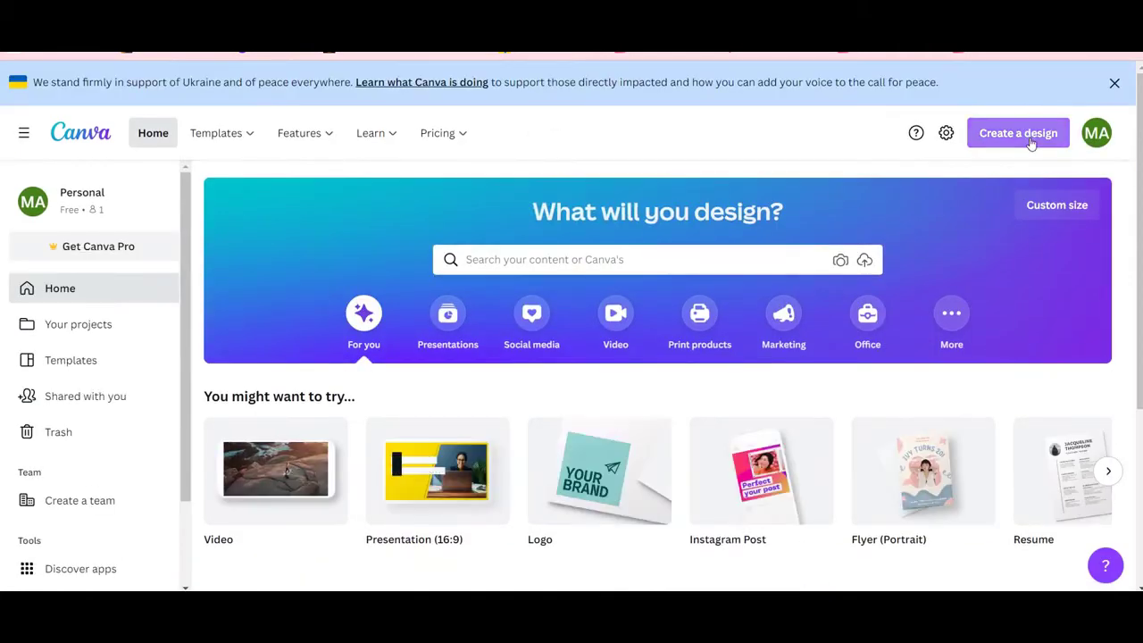
{"action": "left_click", "coordinate": [1029, 141]}
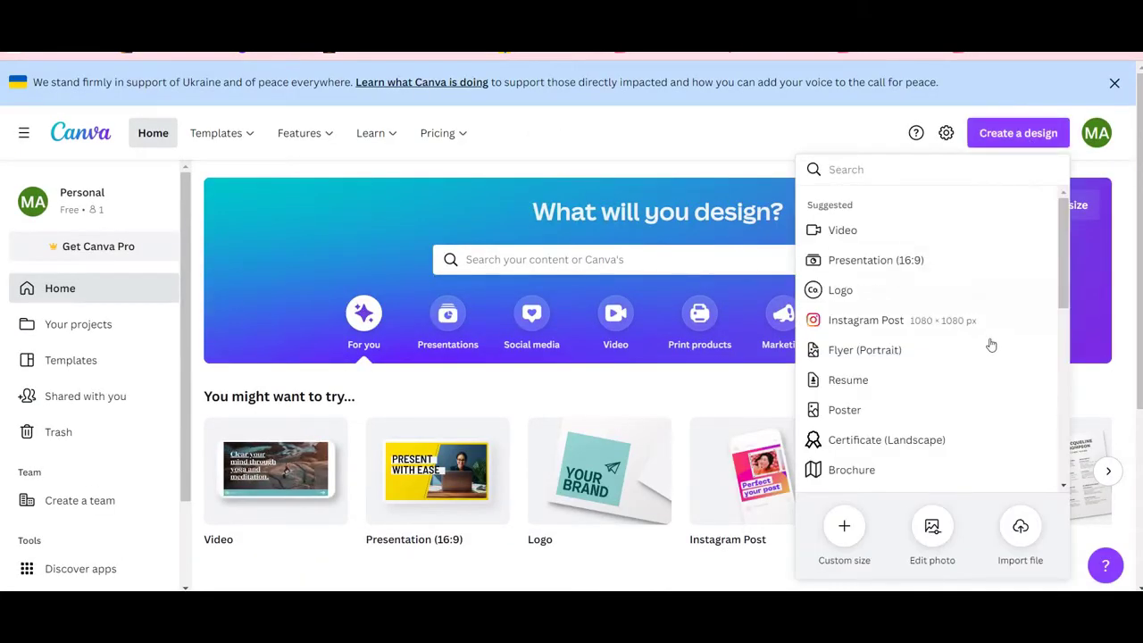
{"action": "scroll", "coordinate": [982, 357], "scroll_direction": "down", "scroll_amount": 5}
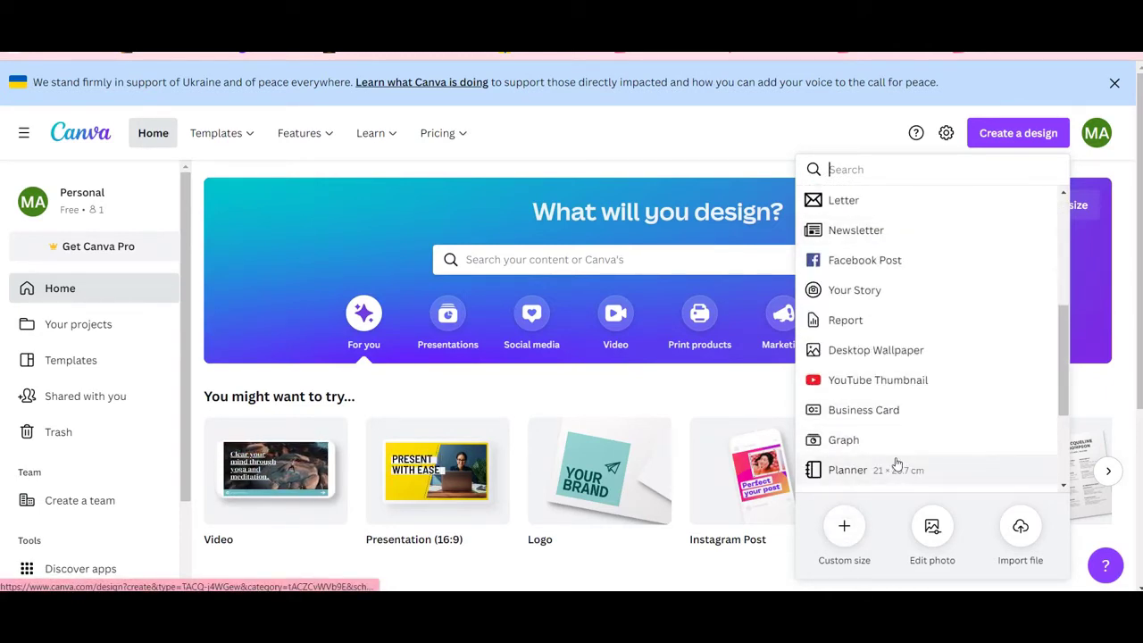
{"action": "scroll", "coordinate": [896, 464], "scroll_direction": "down", "scroll_amount": 2}
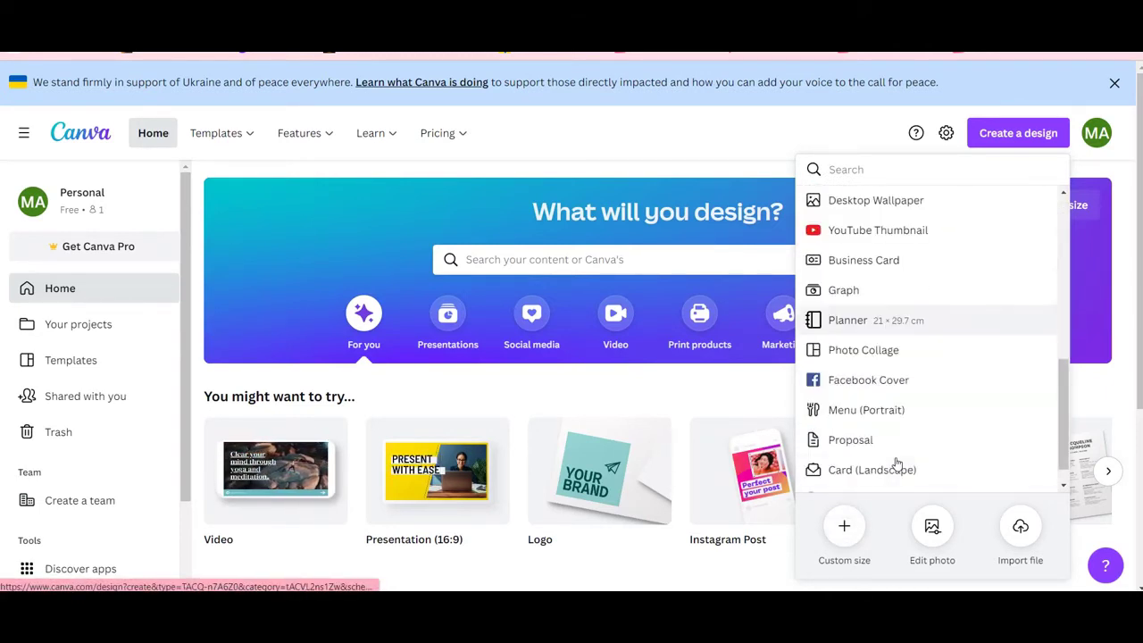
{"action": "left_click", "coordinate": [867, 350]}
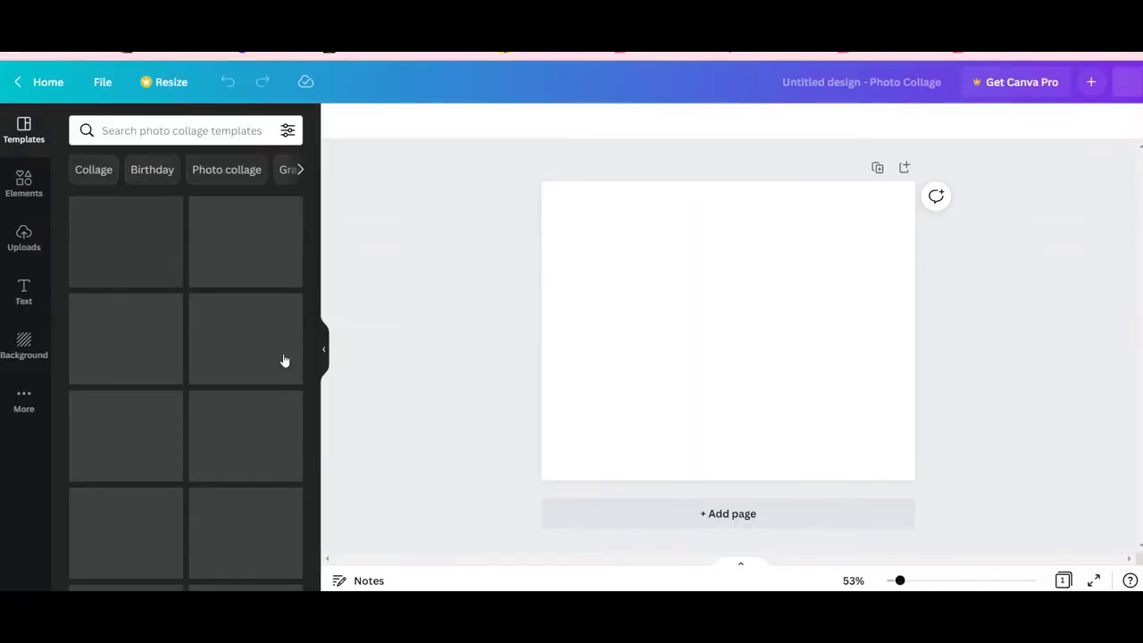
{"action": "left_click", "coordinate": [23, 243]}
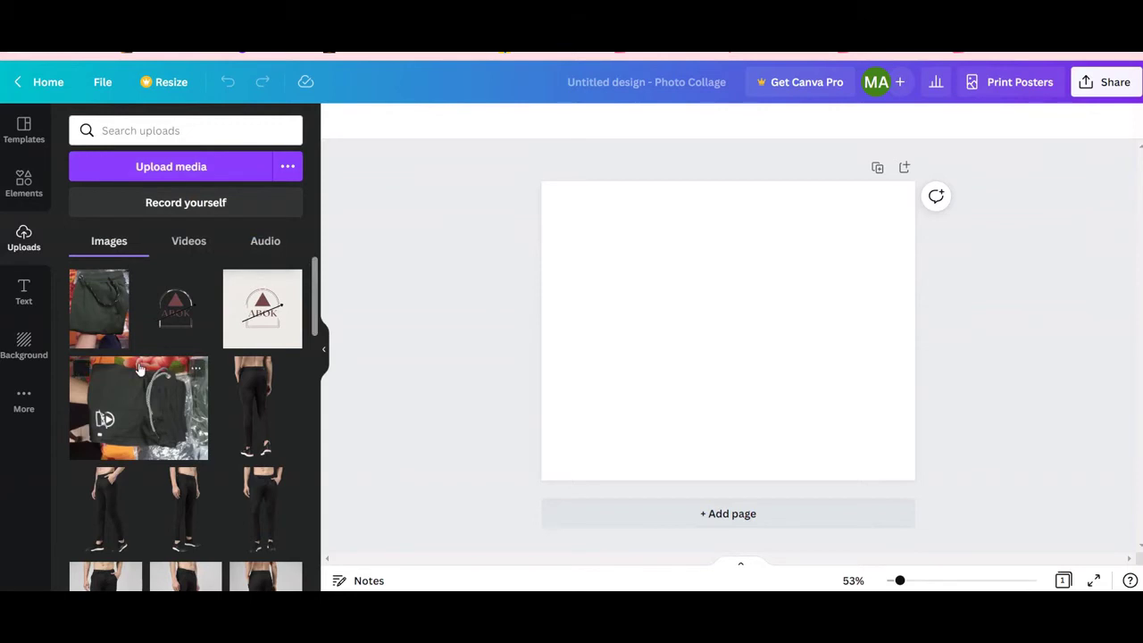
{"action": "left_click", "coordinate": [104, 320]}
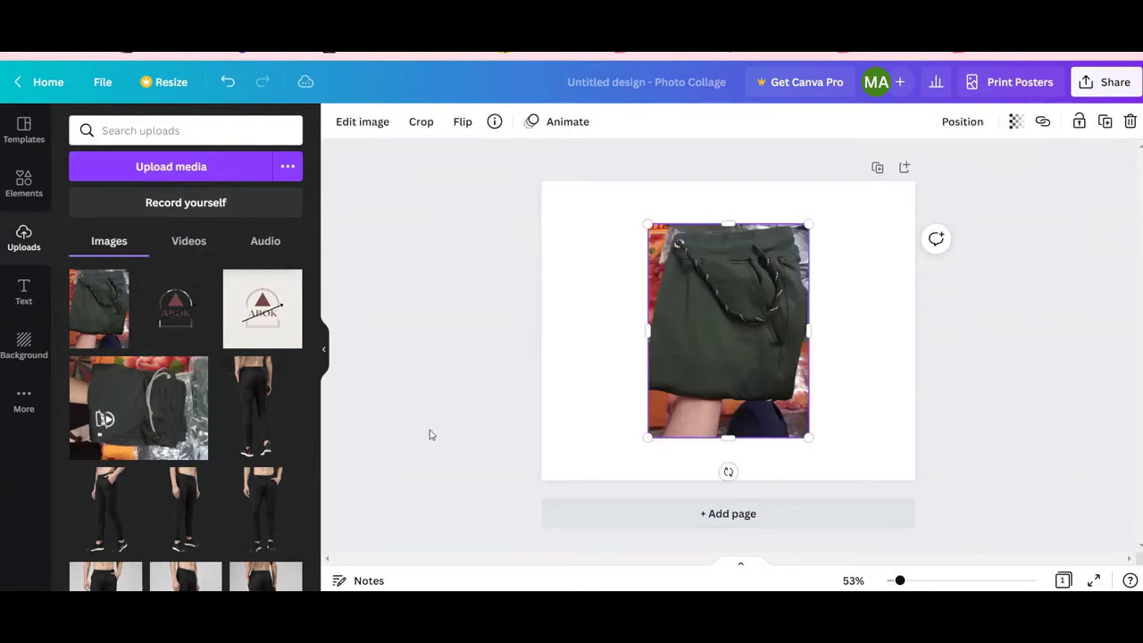
{"action": "scroll", "coordinate": [270, 407], "scroll_direction": "down", "scroll_amount": 6}
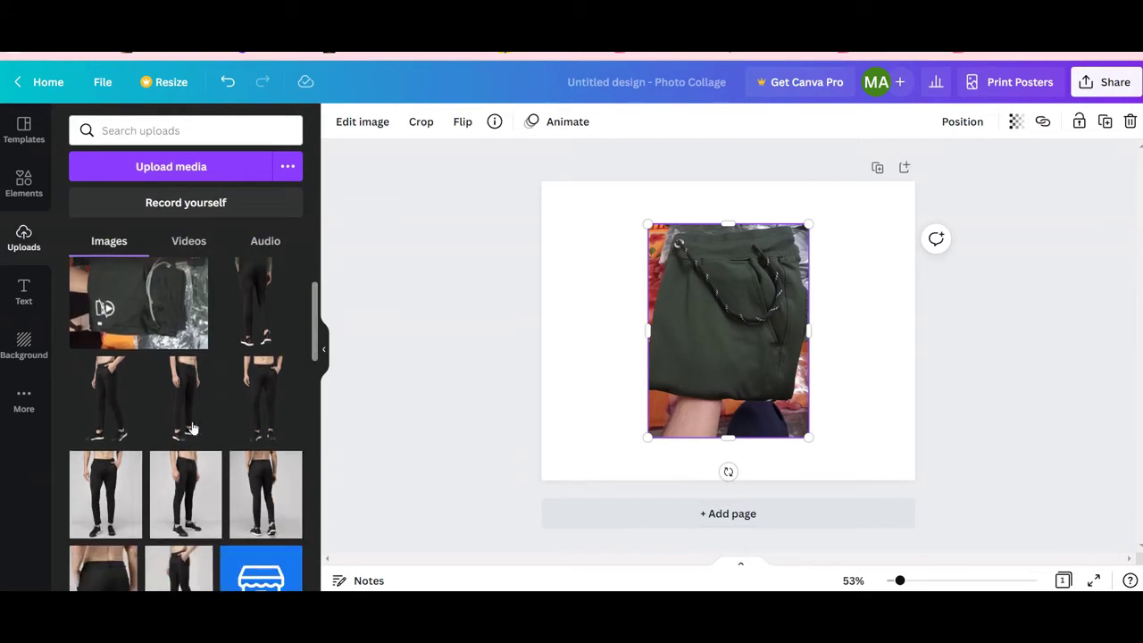
{"action": "scroll", "coordinate": [193, 427], "scroll_direction": "down", "scroll_amount": 10}
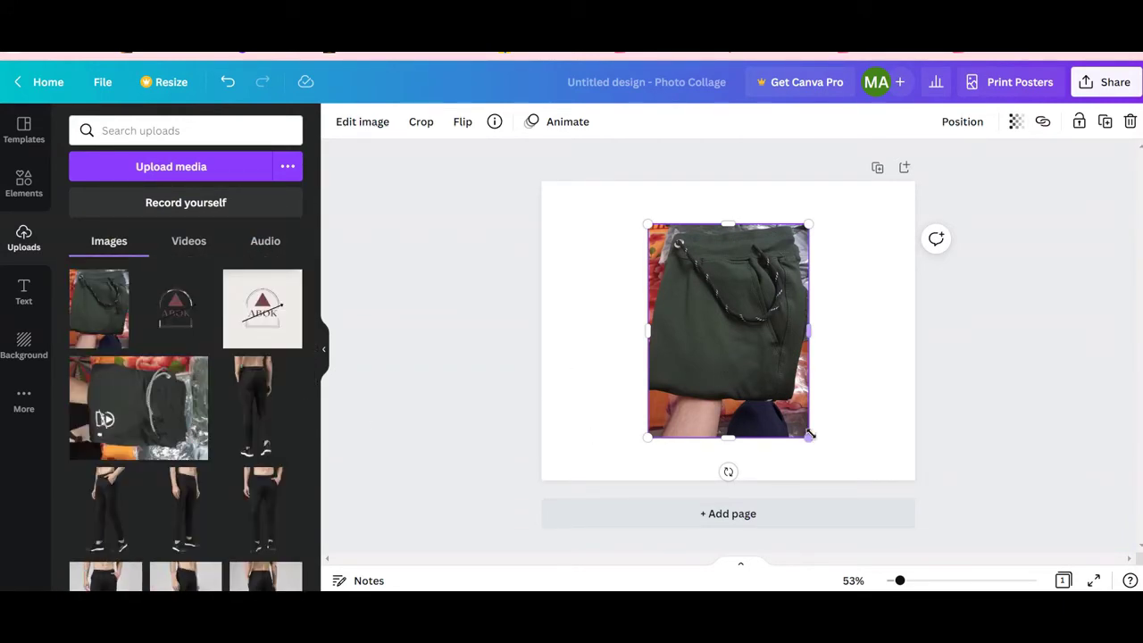
{"action": "left_click_drag", "start_coordinate": [809, 434], "coordinate": [867, 467]}
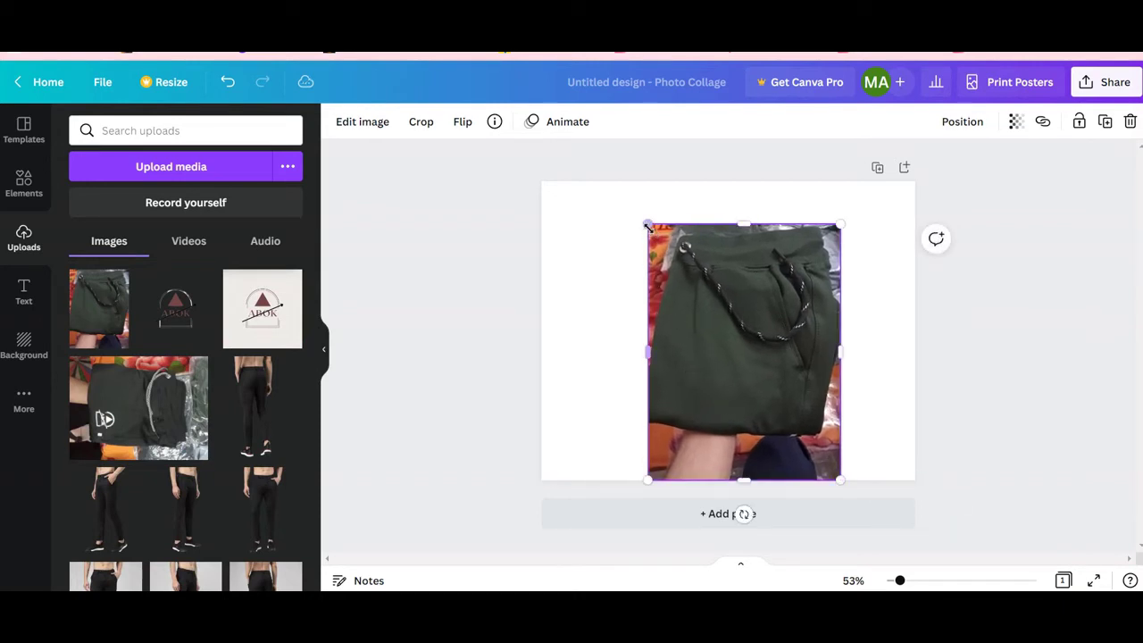
{"action": "left_click_drag", "start_coordinate": [648, 224], "coordinate": [612, 178]}
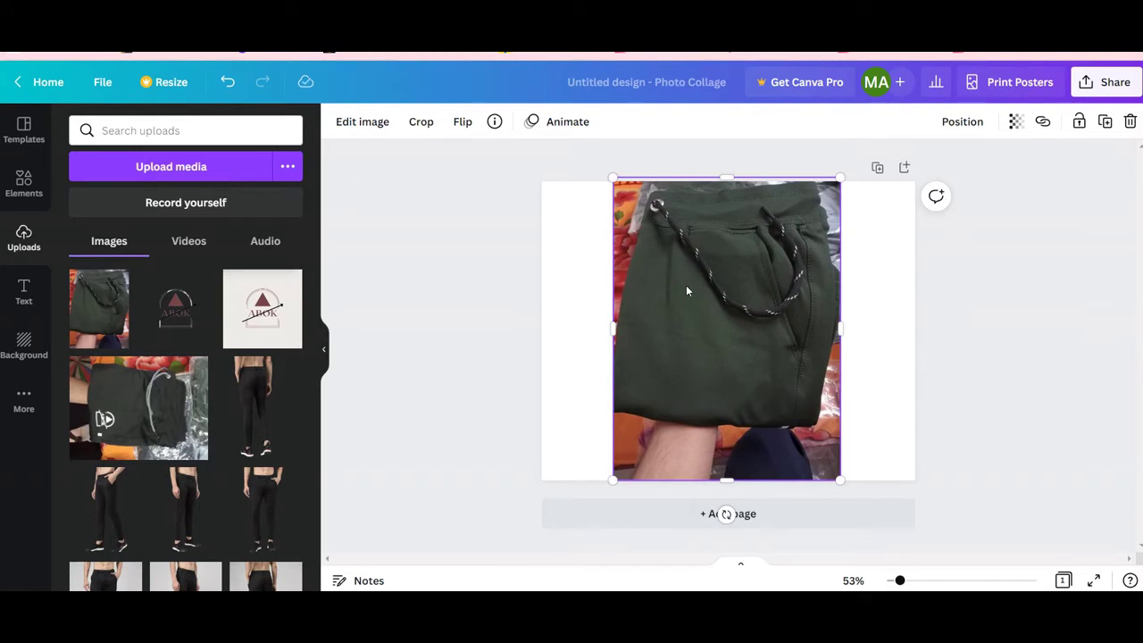
{"action": "right_click", "coordinate": [686, 291]}
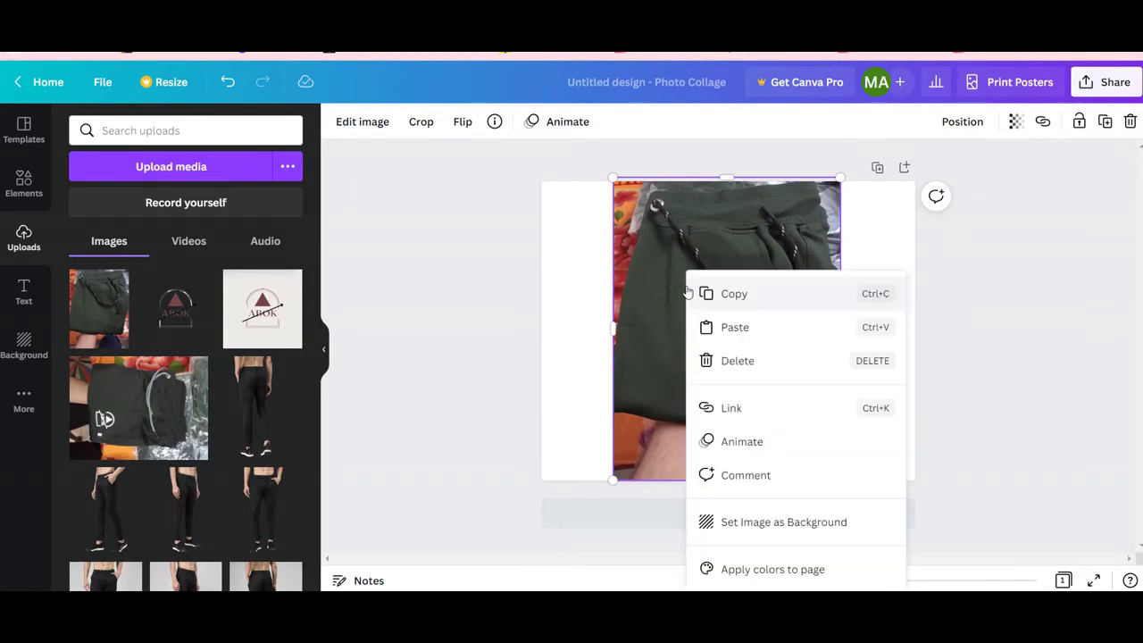
{"action": "left_click", "coordinate": [739, 373]}
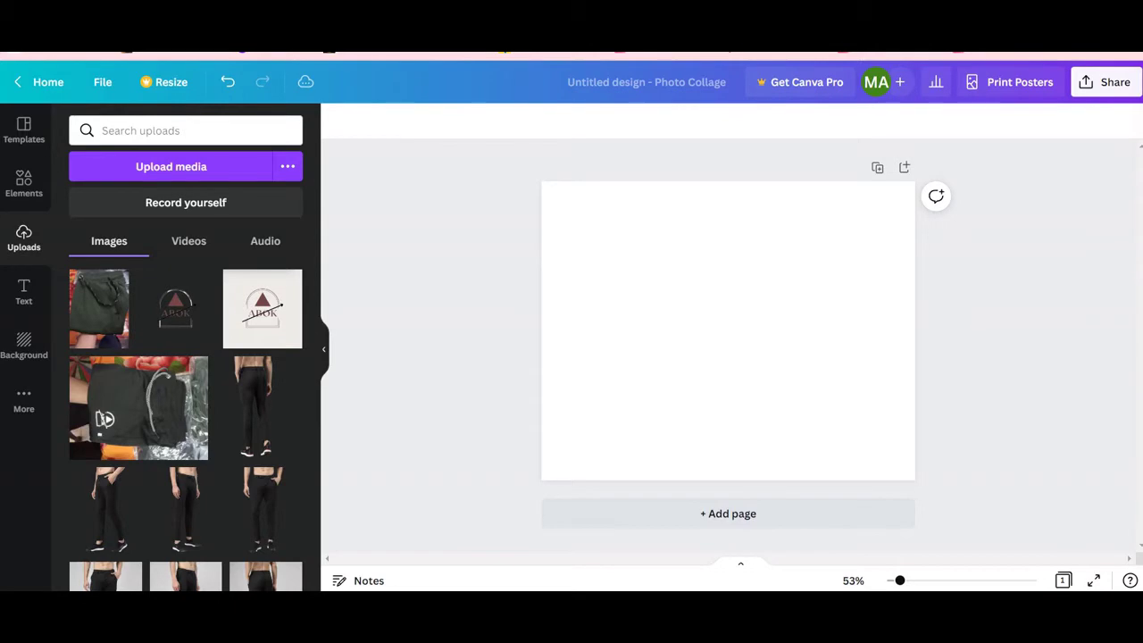
- Leave the photo collage and create a new custom-size design of 1200 × 1600 px
{"action": "key", "text": "alt+Left"}
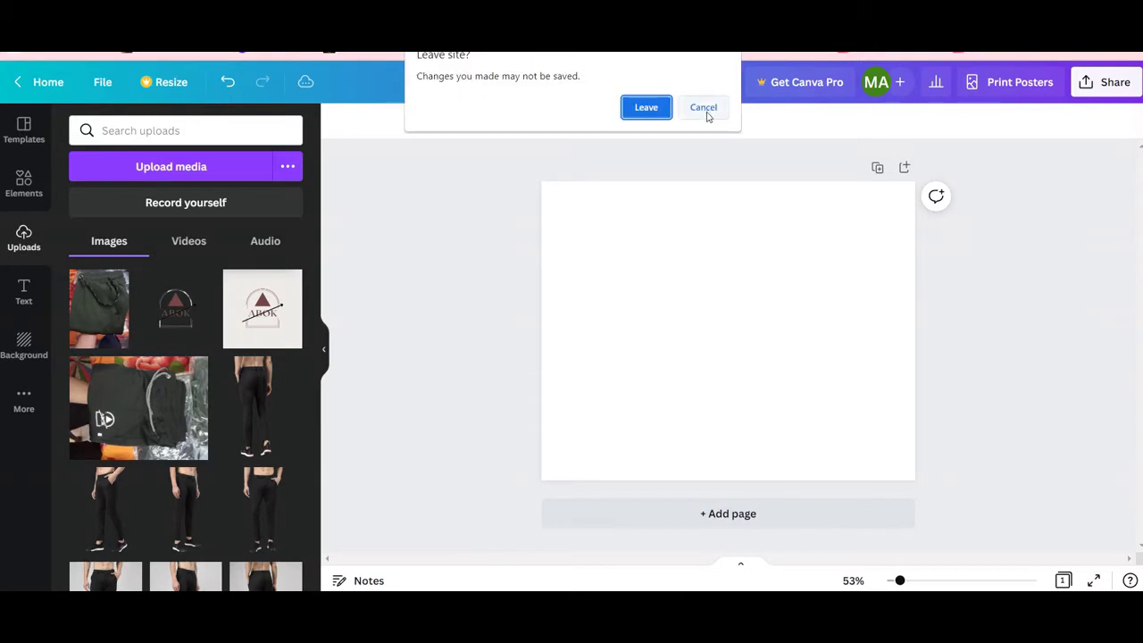
{"action": "left_click", "coordinate": [646, 107]}
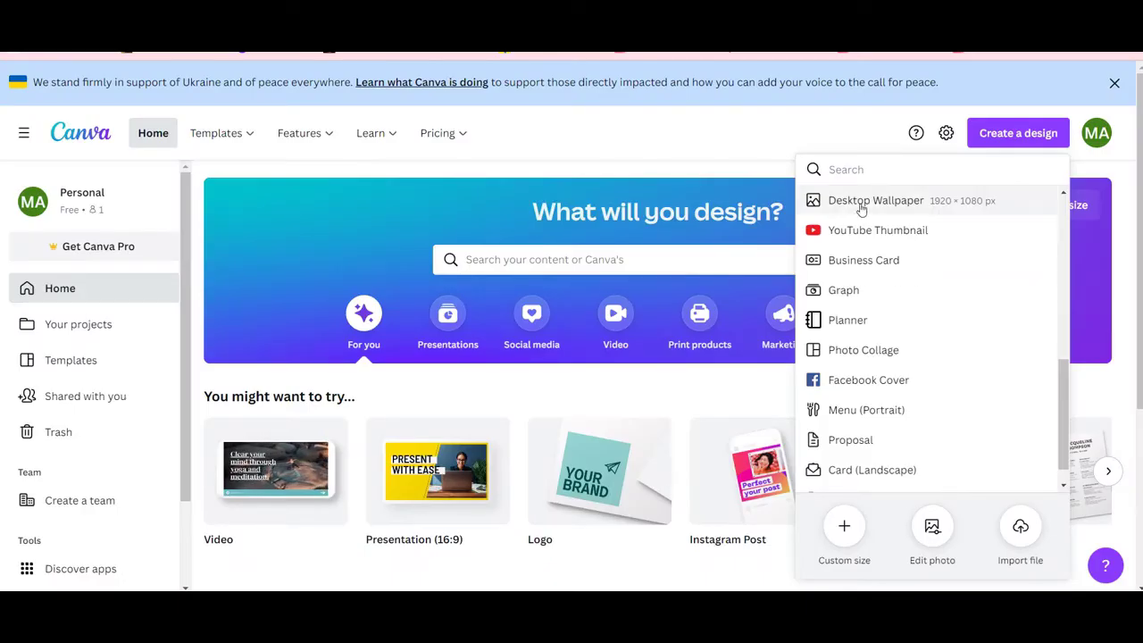
{"action": "left_click", "coordinate": [843, 532]}
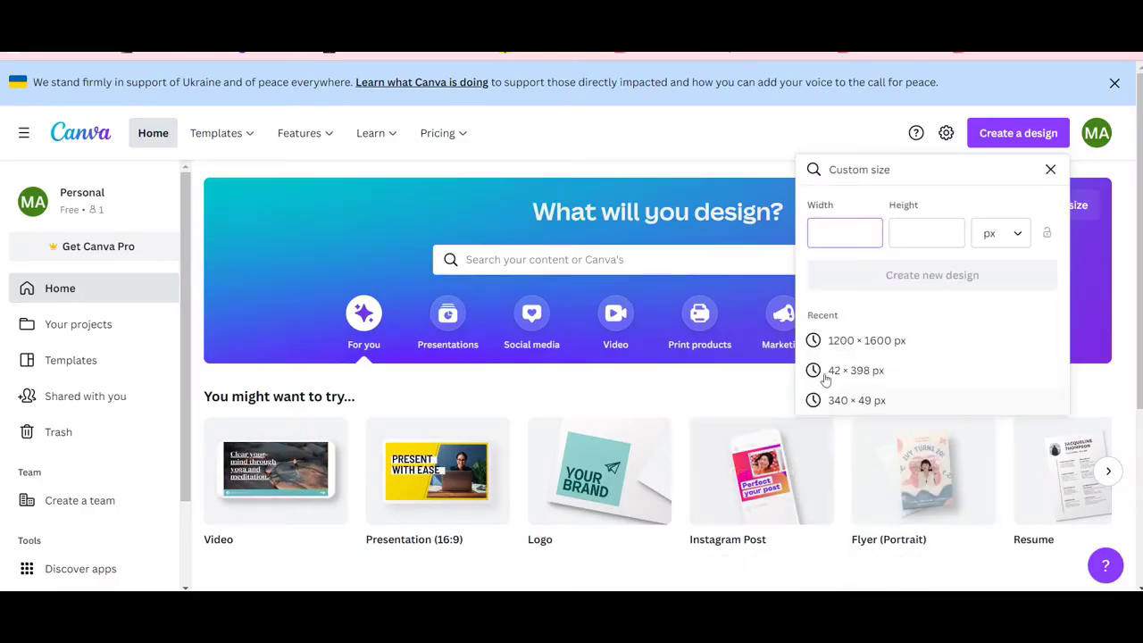
{"action": "type", "text": "1200"}
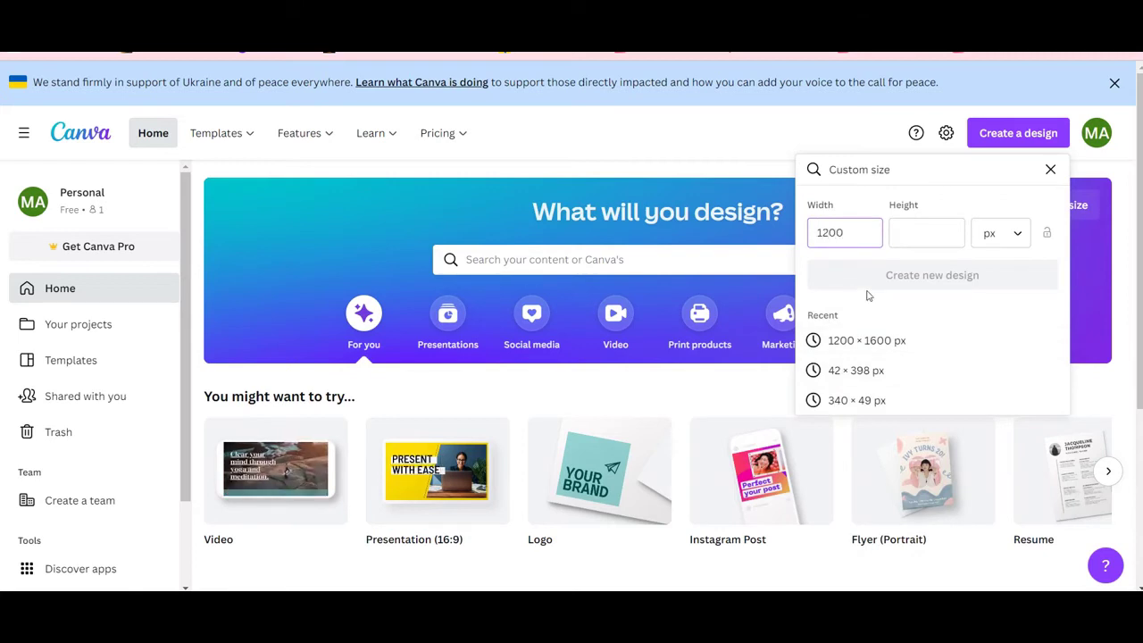
{"action": "left_click", "coordinate": [919, 237]}
{"action": "type", "text": "2000"}
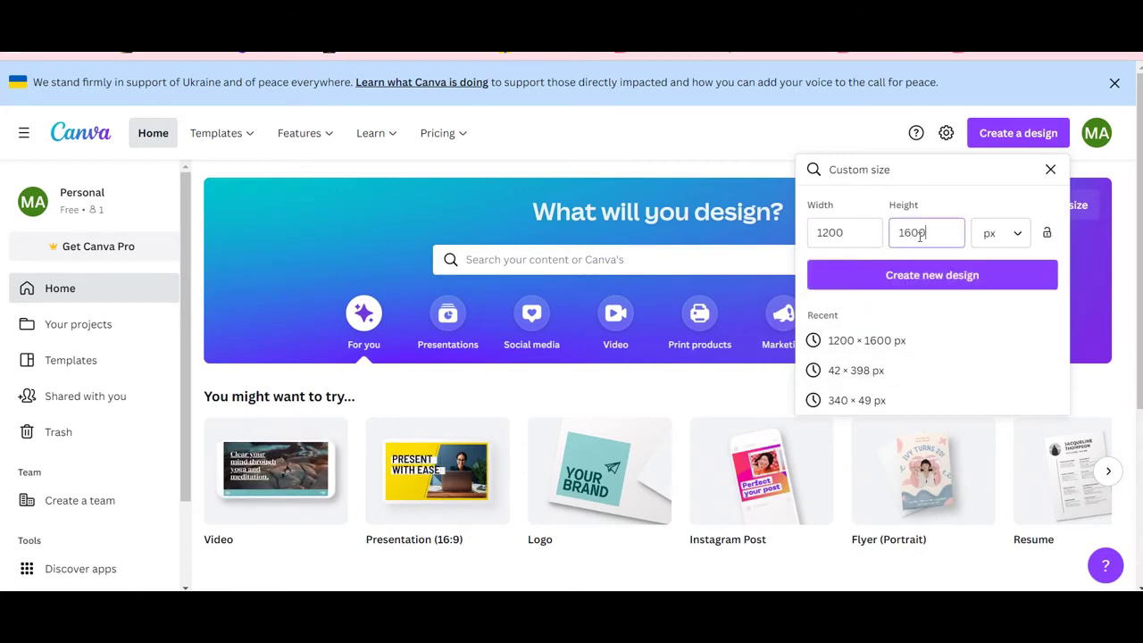
{"action": "key", "text": "Return"}
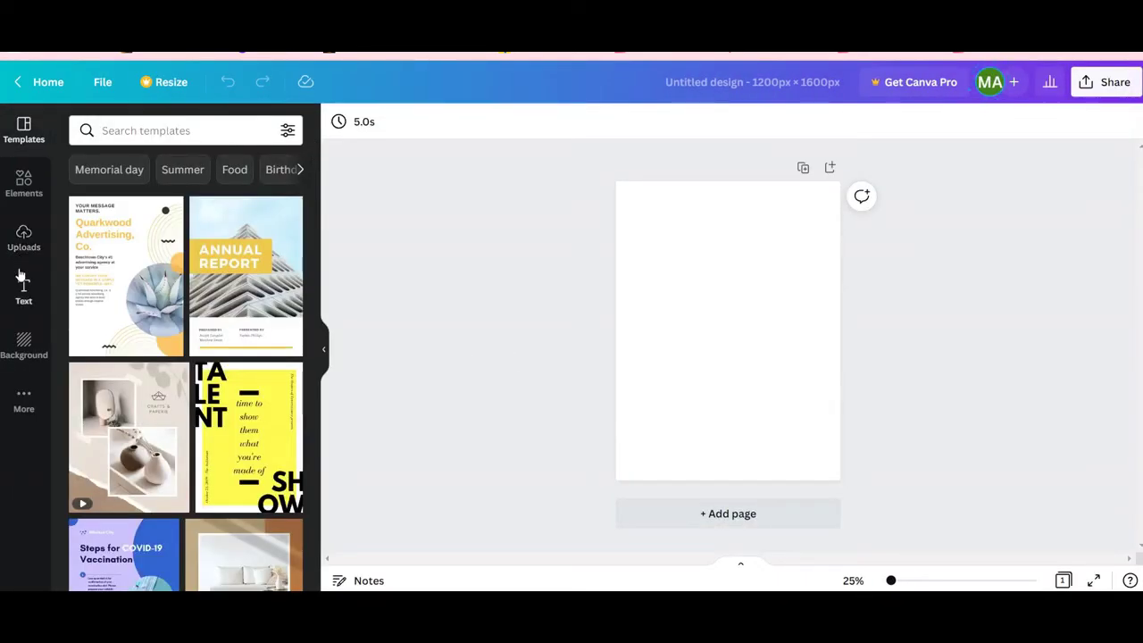
- Place the uploaded green trousers photo on the page and enlarge it to fill the whole page
{"action": "left_click", "coordinate": [23, 239]}
{"action": "left_click", "coordinate": [104, 322]}
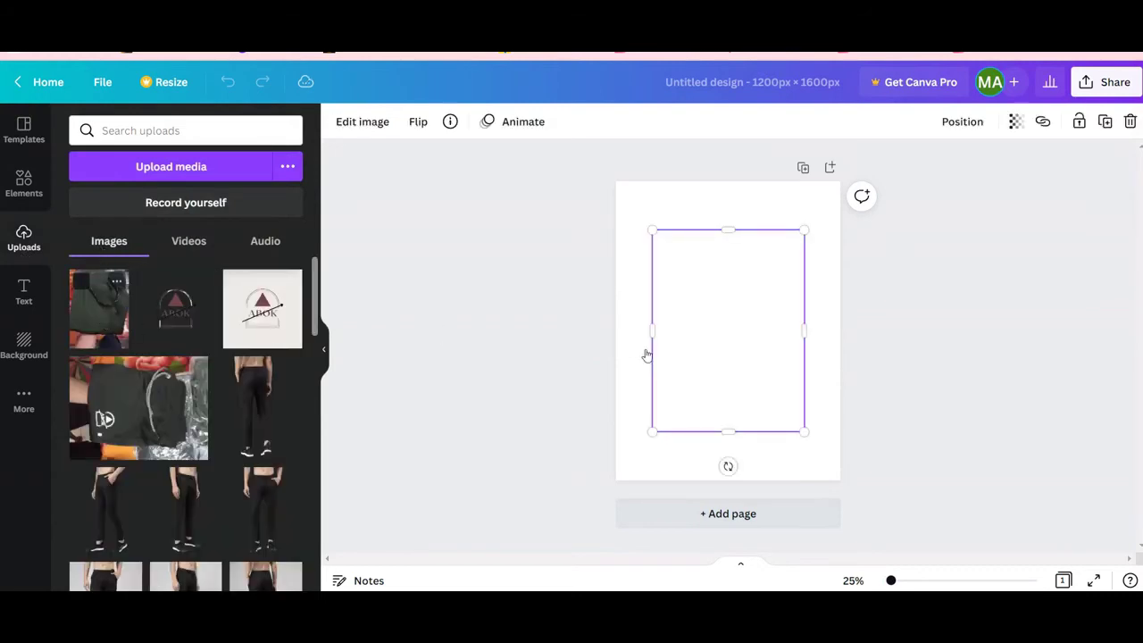
{"action": "left_click_drag", "start_coordinate": [805, 432], "coordinate": [839, 480]}
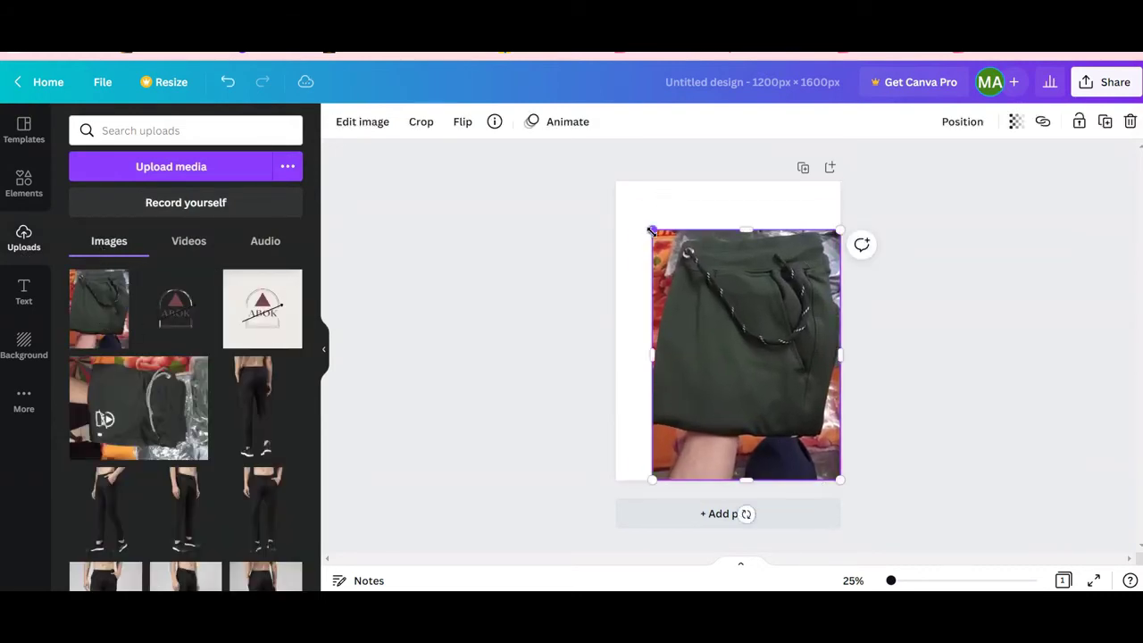
{"action": "left_click_drag", "start_coordinate": [652, 229], "coordinate": [616, 182]}
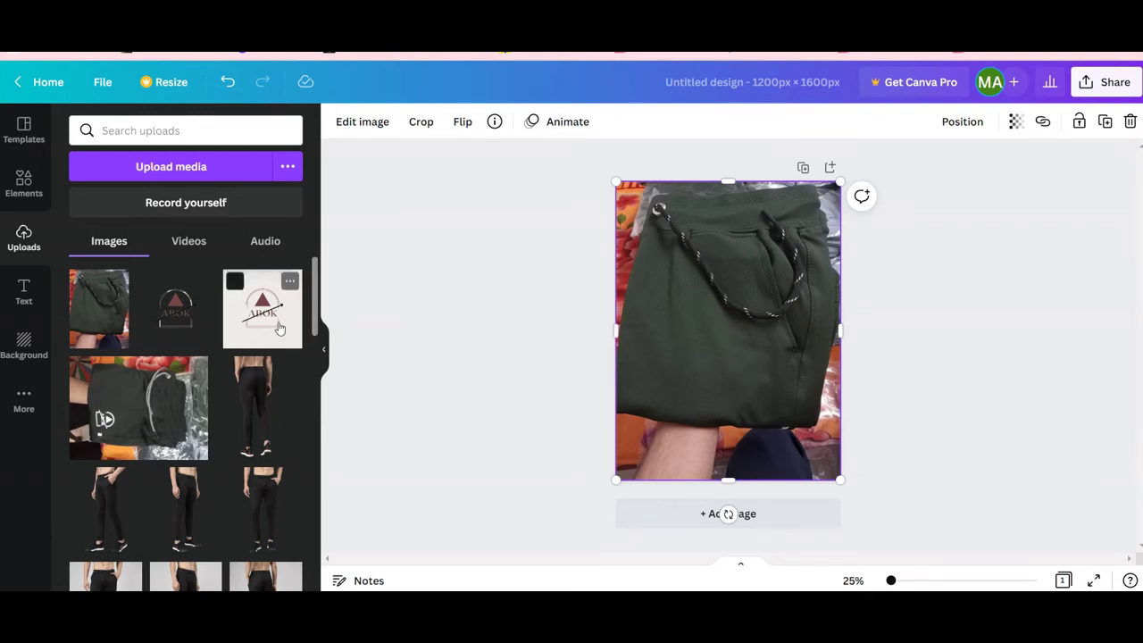
{"action": "left_click", "coordinate": [163, 169]}
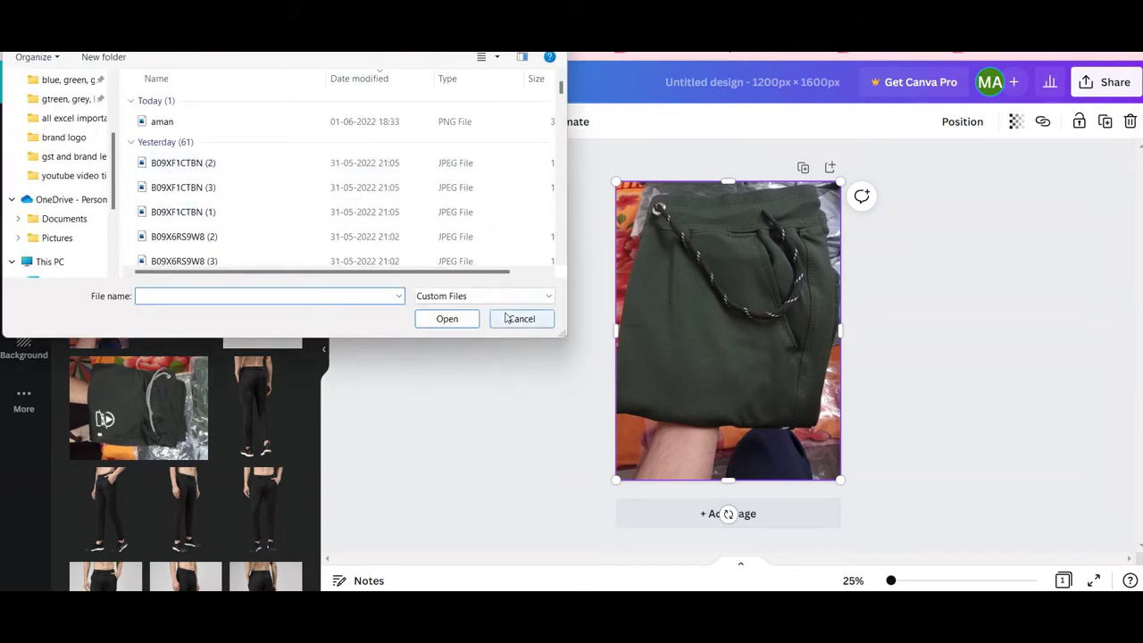
{"action": "left_click", "coordinate": [522, 319]}
{"action": "left_click", "coordinate": [280, 314]}
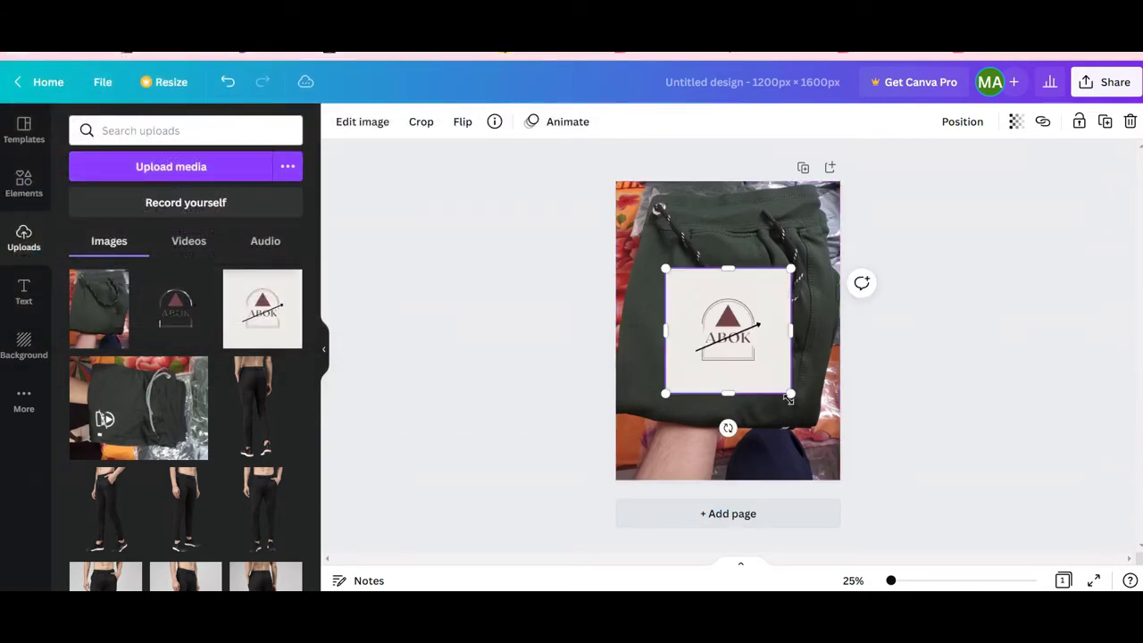
{"action": "left_click_drag", "start_coordinate": [790, 394], "coordinate": [754, 358]}
{"action": "left_click_drag", "start_coordinate": [730, 301], "coordinate": [779, 373]}
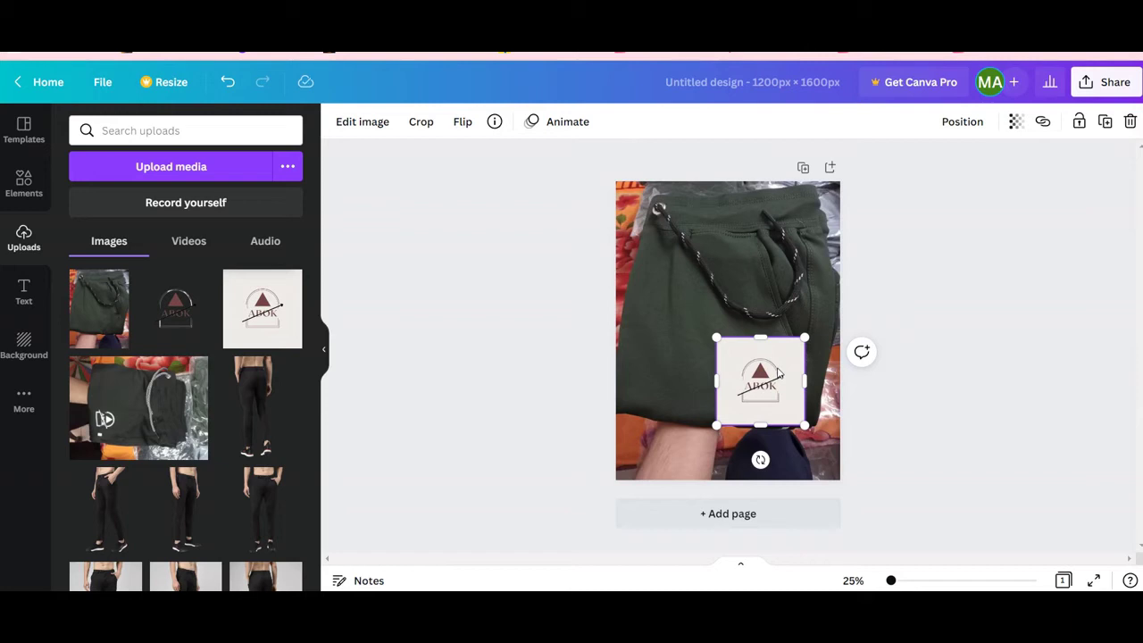
{"action": "right_click", "coordinate": [778, 373]}
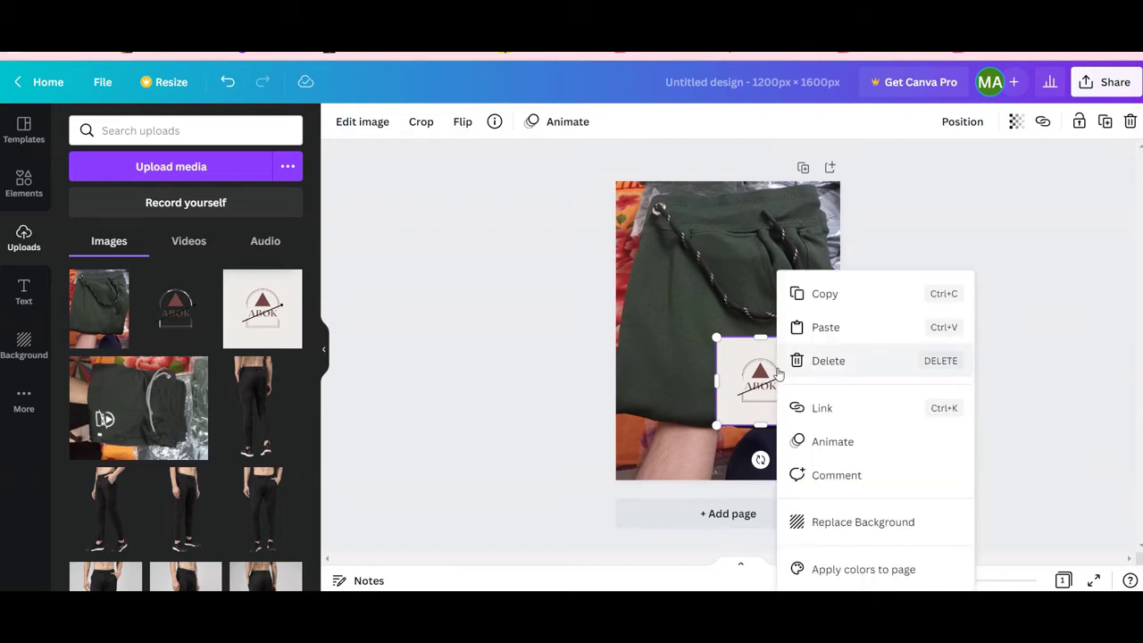
{"action": "left_click", "coordinate": [857, 360]}
- Open the remove.bg website in a new browser tab
{"action": "key", "text": "ctrl+t"}
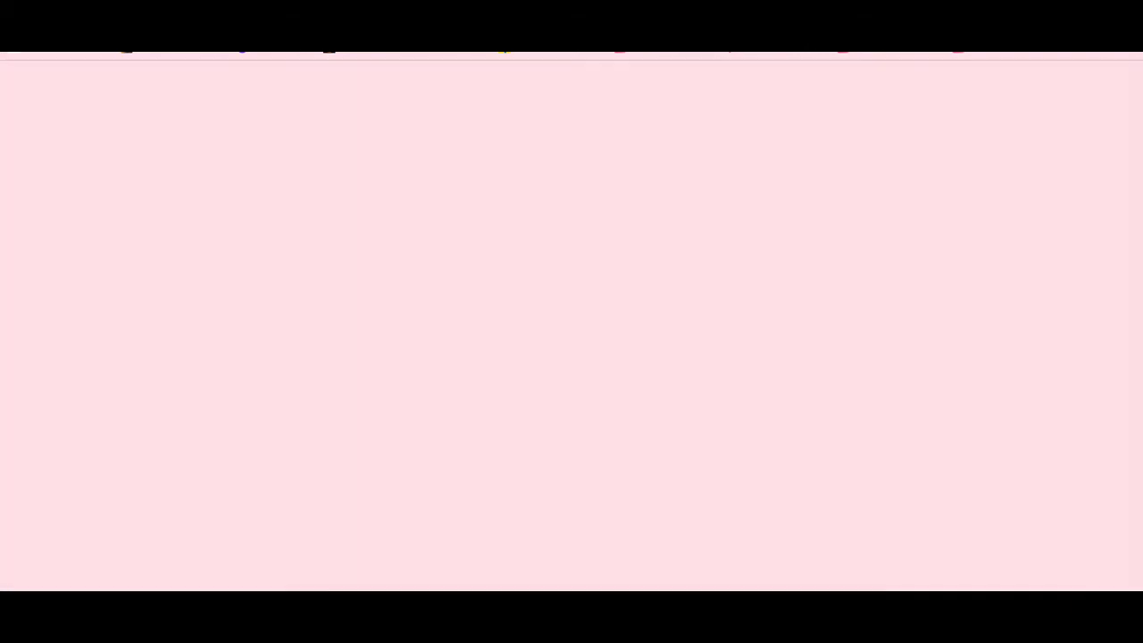
{"action": "left_click", "coordinate": [586, 298]}
{"action": "type", "text": "remove.bg"}
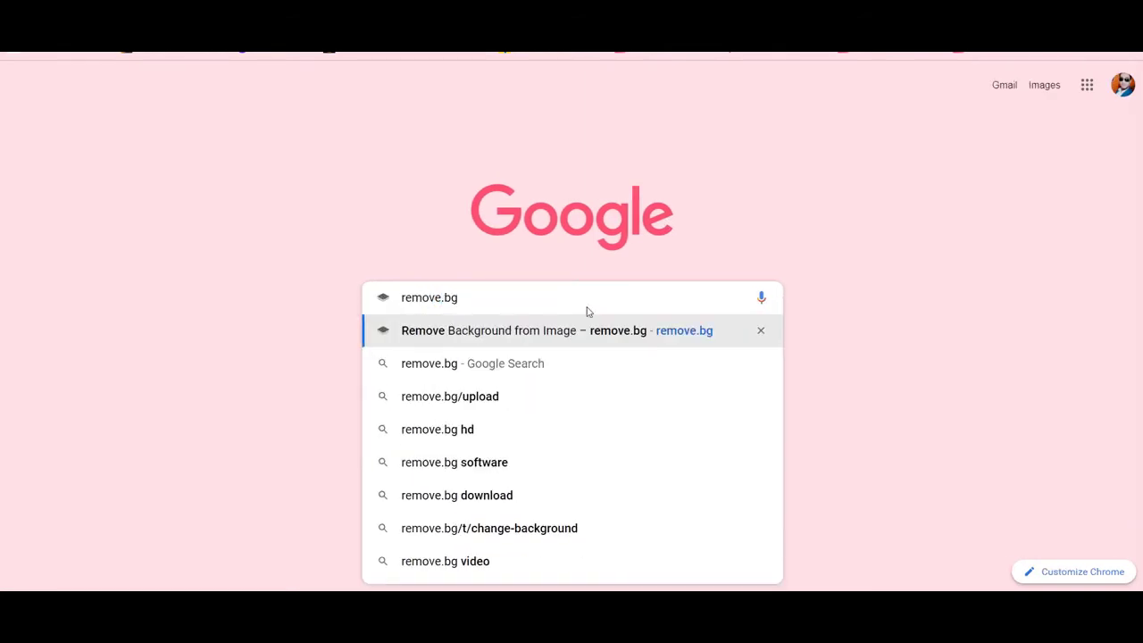
{"action": "key", "text": "Return"}
- Upload the ABOK brand logo image from the brand logo folder in Documents to remove its background, and download the result
{"action": "left_click", "coordinate": [773, 407]}
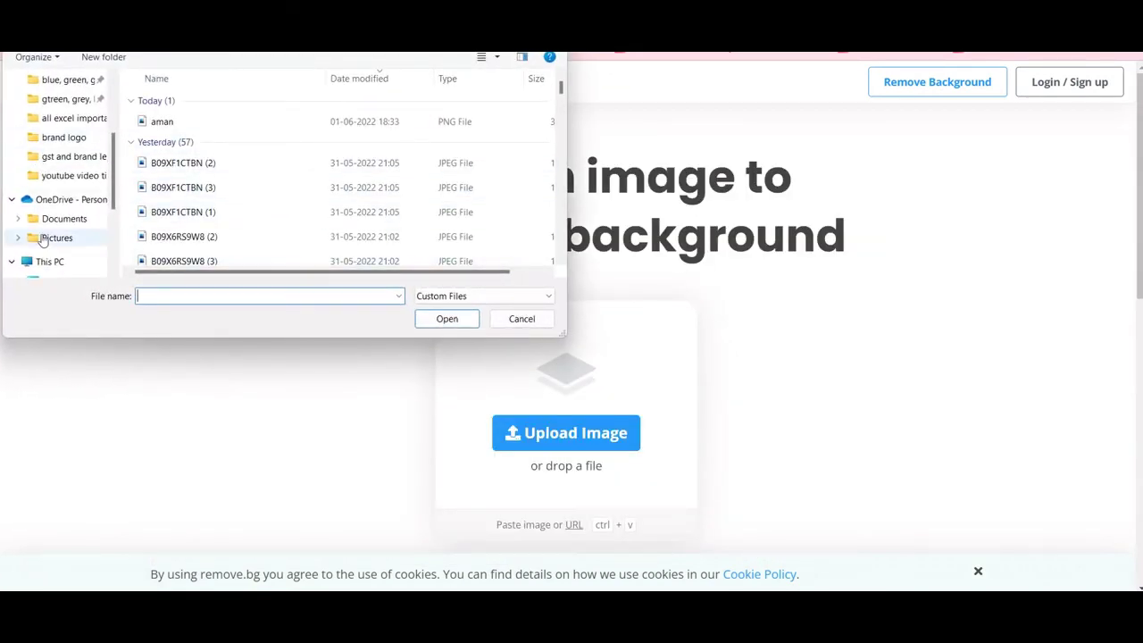
{"action": "left_click", "coordinate": [78, 223]}
{"action": "scroll", "coordinate": [80, 188], "scroll_direction": "up", "scroll_amount": 5}
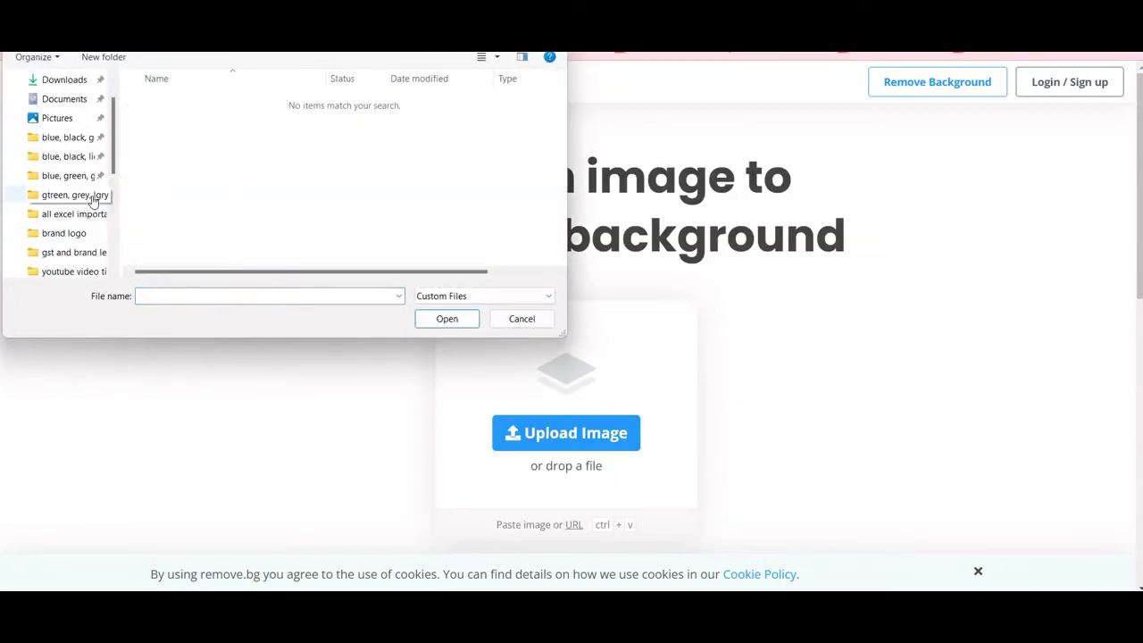
{"action": "left_click", "coordinate": [60, 145]}
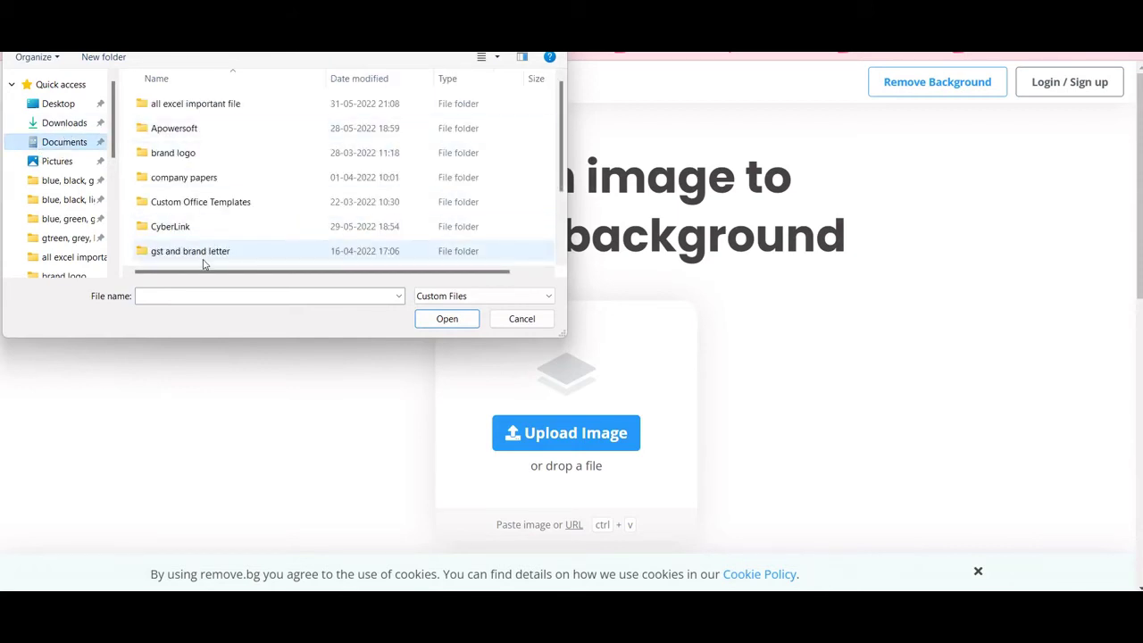
{"action": "double_click", "coordinate": [161, 152]}
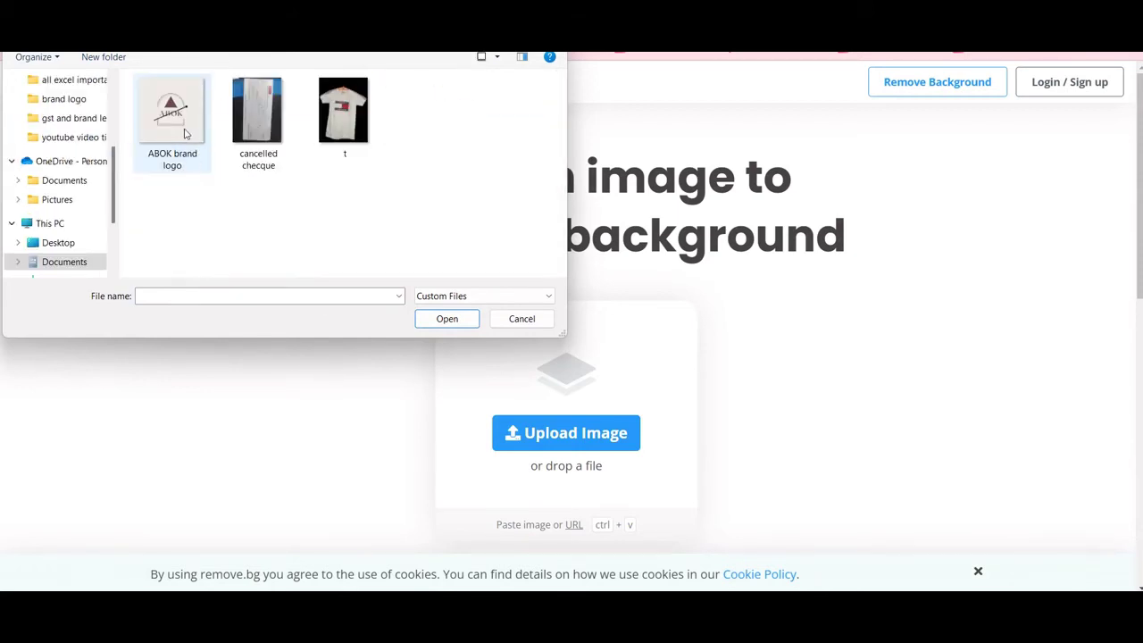
{"action": "left_click", "coordinate": [186, 133]}
{"action": "left_click", "coordinate": [447, 317]}
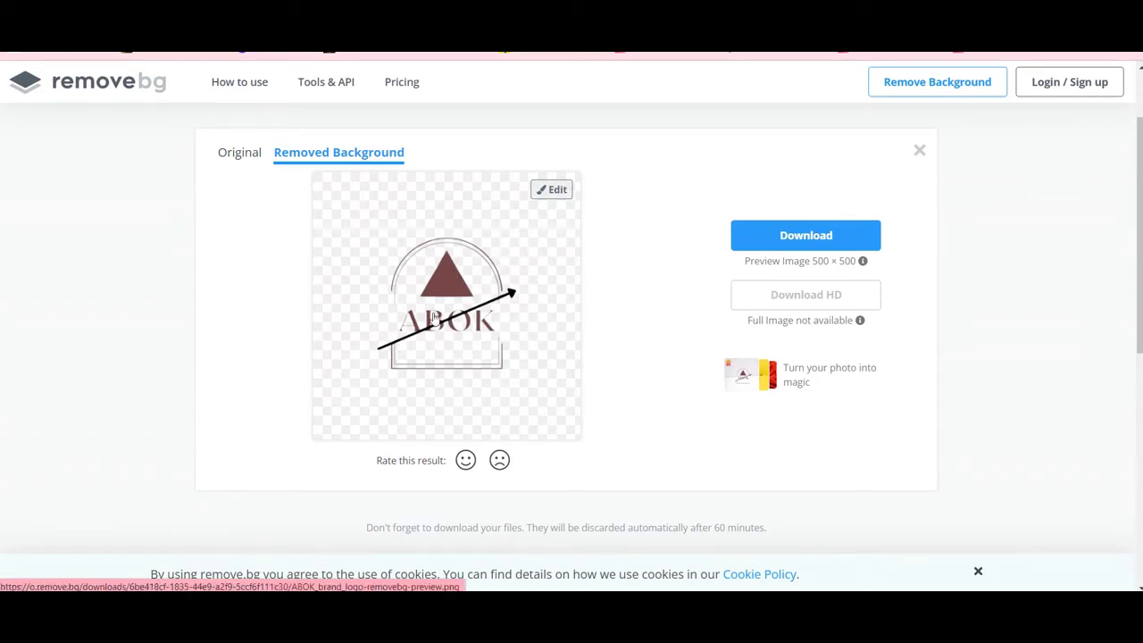
{"action": "left_click", "coordinate": [792, 248]}
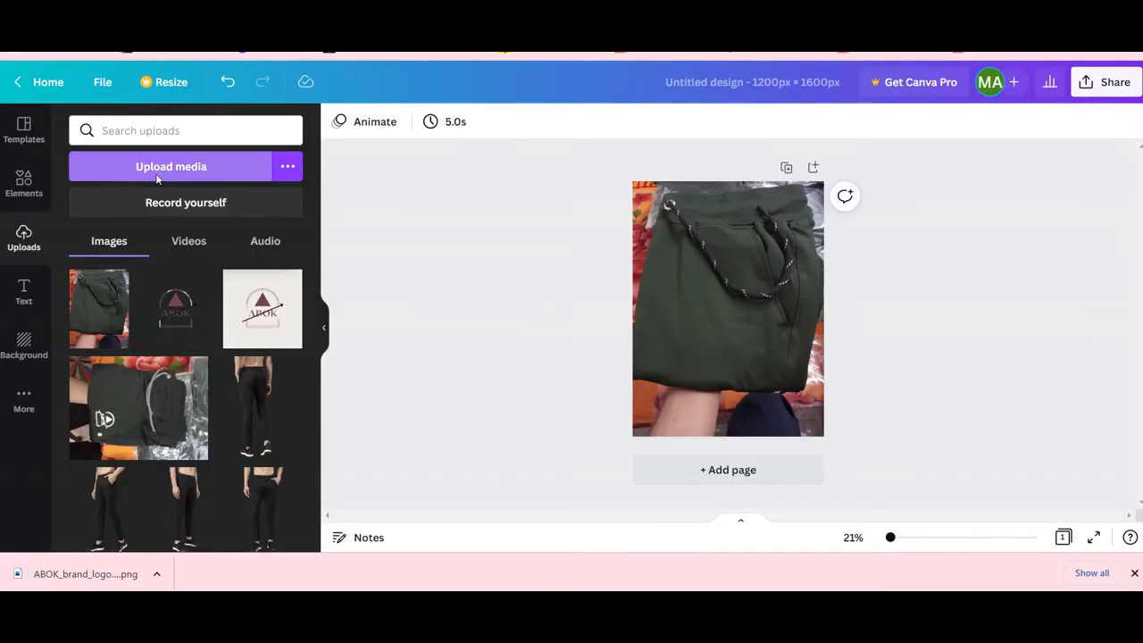
- Switch back to Canva and upload the ABOK_brand_logo-removebg-preview (1) image from the Downloads folder
{"action": "left_click", "coordinate": [156, 171]}
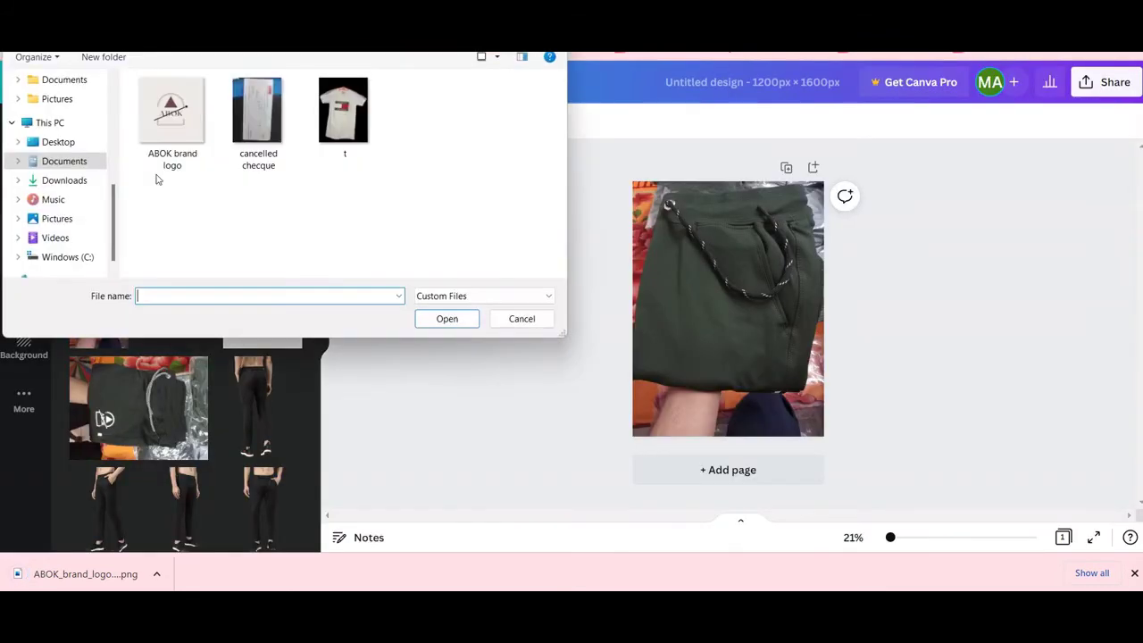
{"action": "left_click", "coordinate": [58, 179]}
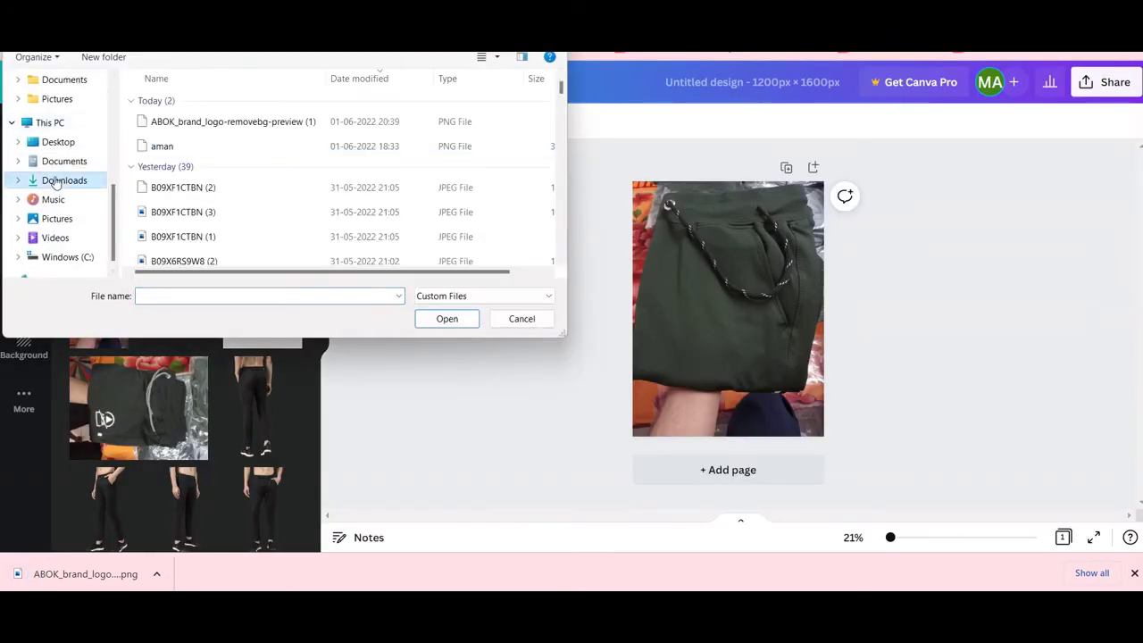
{"action": "left_click", "coordinate": [186, 125]}
{"action": "left_click", "coordinate": [437, 322]}
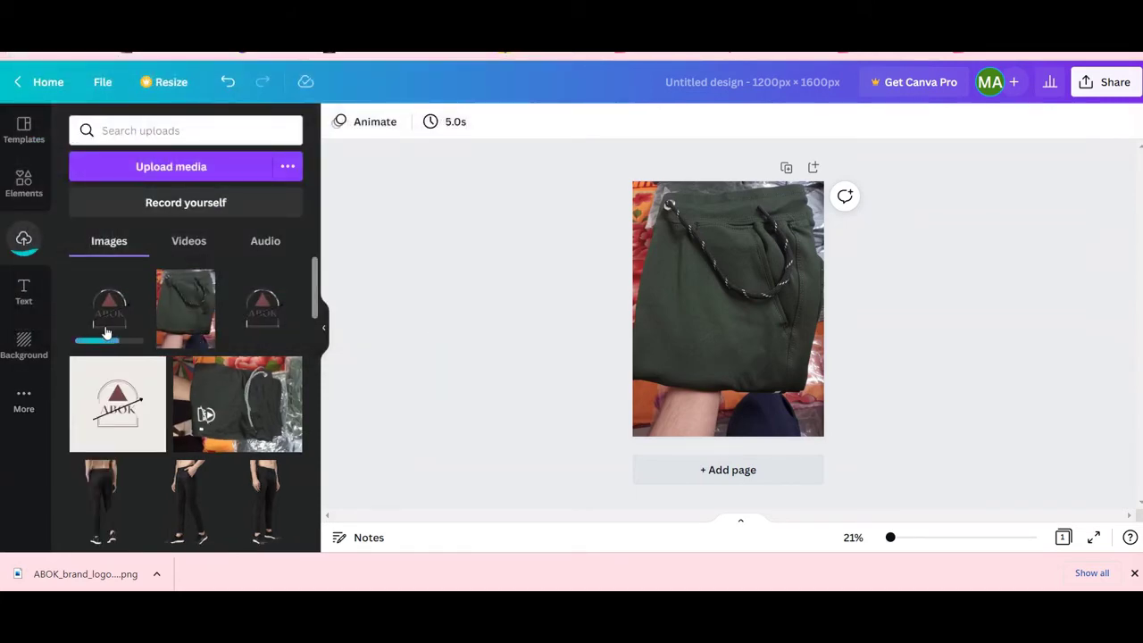
- Place the transparent ABOK logo on the page, shrink it to about 453 × 453, and move it onto the lower right of the trousers
{"action": "left_click", "coordinate": [105, 332]}
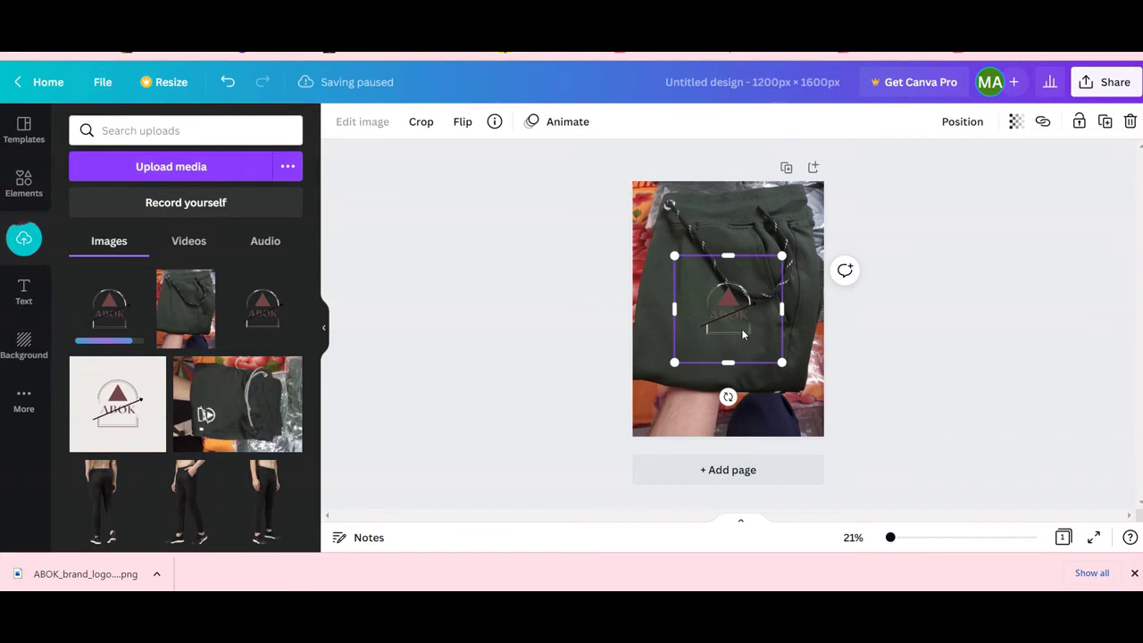
{"action": "left_click_drag", "start_coordinate": [741, 331], "coordinate": [776, 357]}
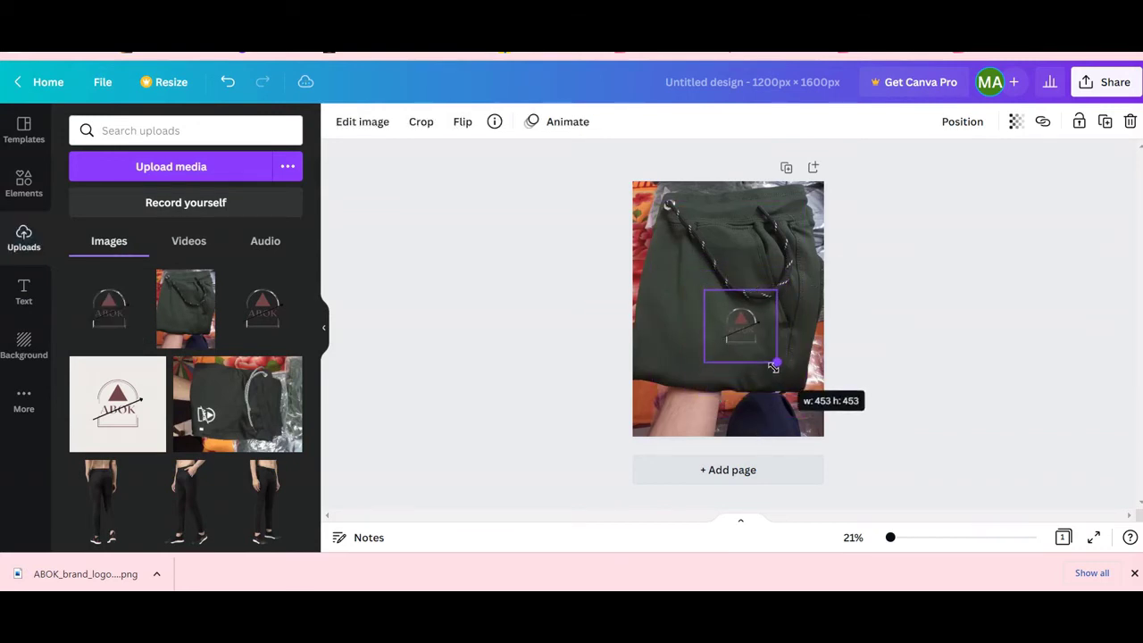
{"action": "left_click_drag", "start_coordinate": [730, 324], "coordinate": [756, 347]}
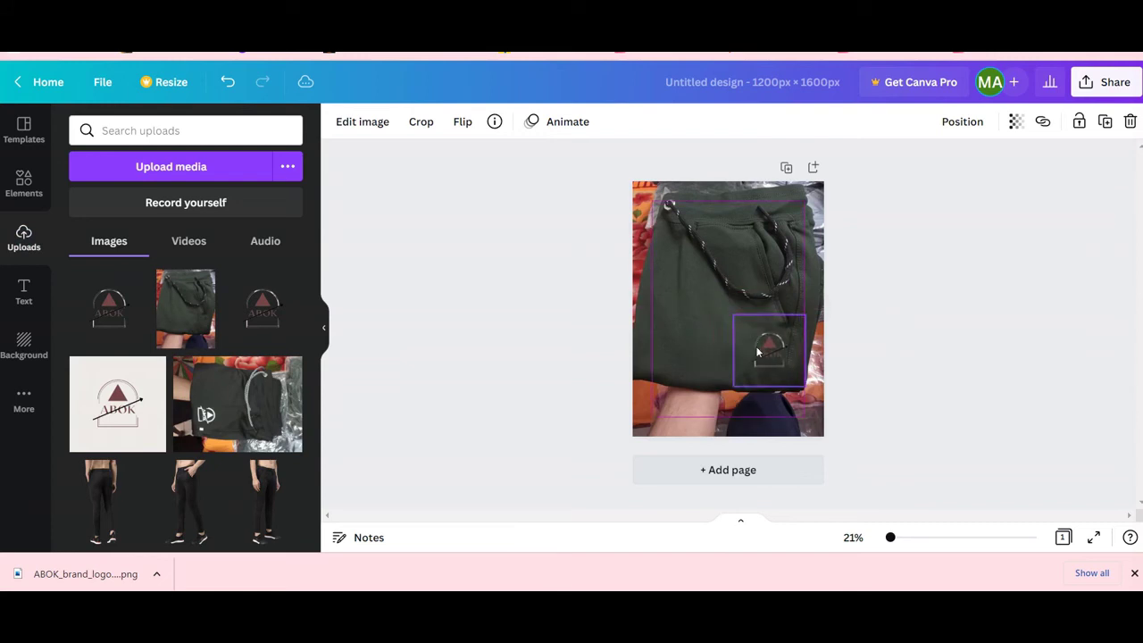
- Deselect the logo and download the finished 1200 × 1600 px design as a JPG
{"action": "left_click", "coordinate": [945, 372]}
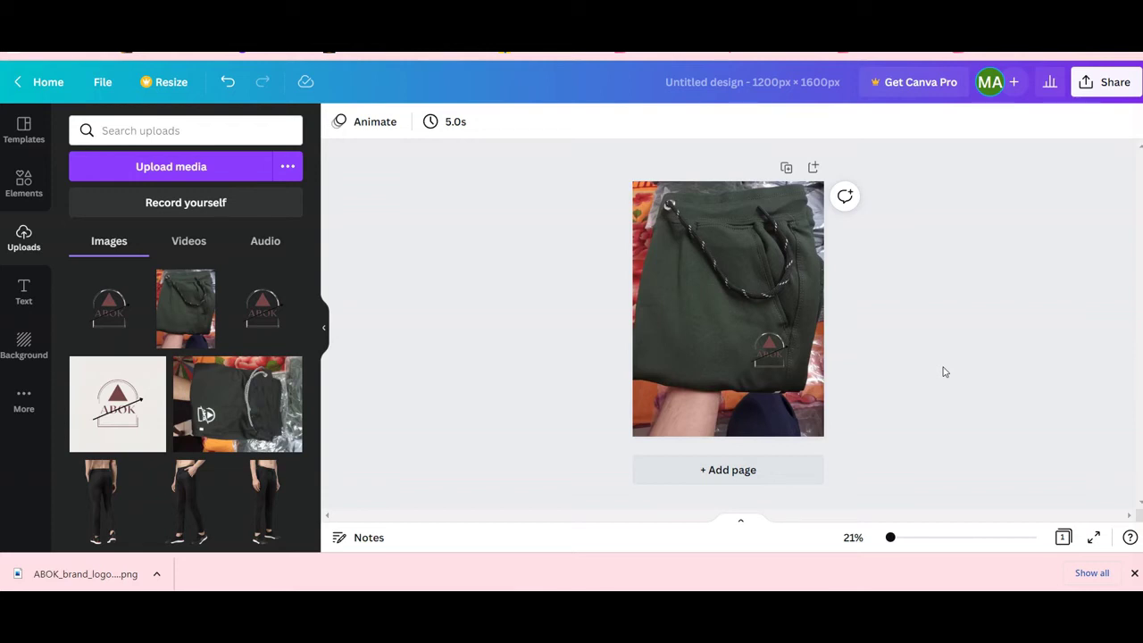
{"action": "left_click", "coordinate": [1116, 85]}
{"action": "left_click", "coordinate": [935, 446]}
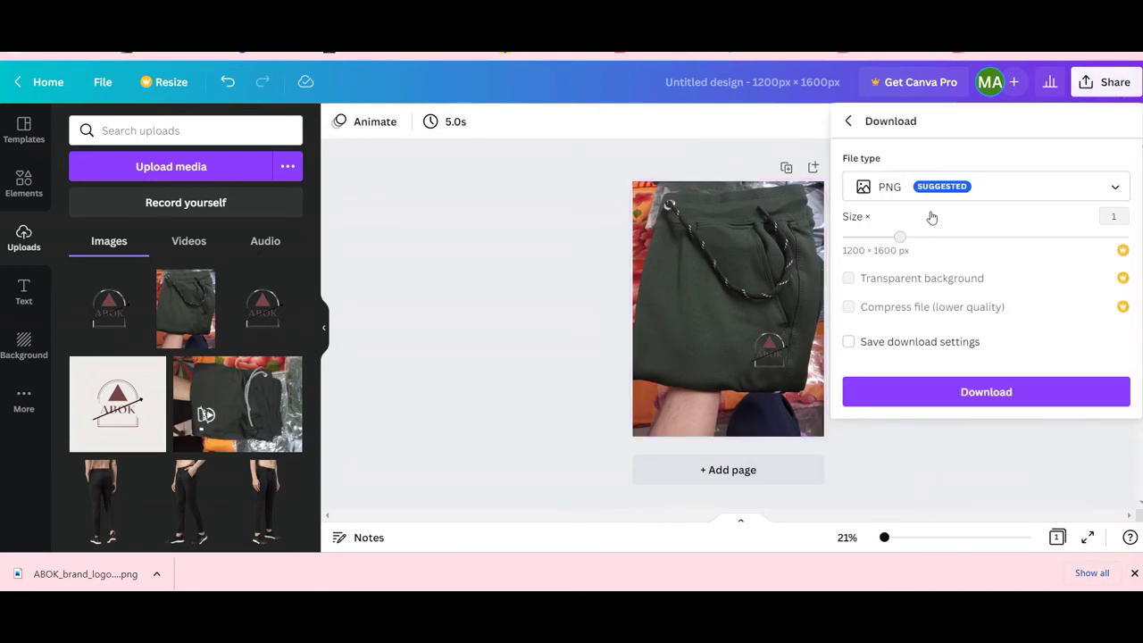
{"action": "left_click", "coordinate": [924, 186]}
{"action": "left_click", "coordinate": [922, 167]}
{"action": "left_click", "coordinate": [933, 390]}
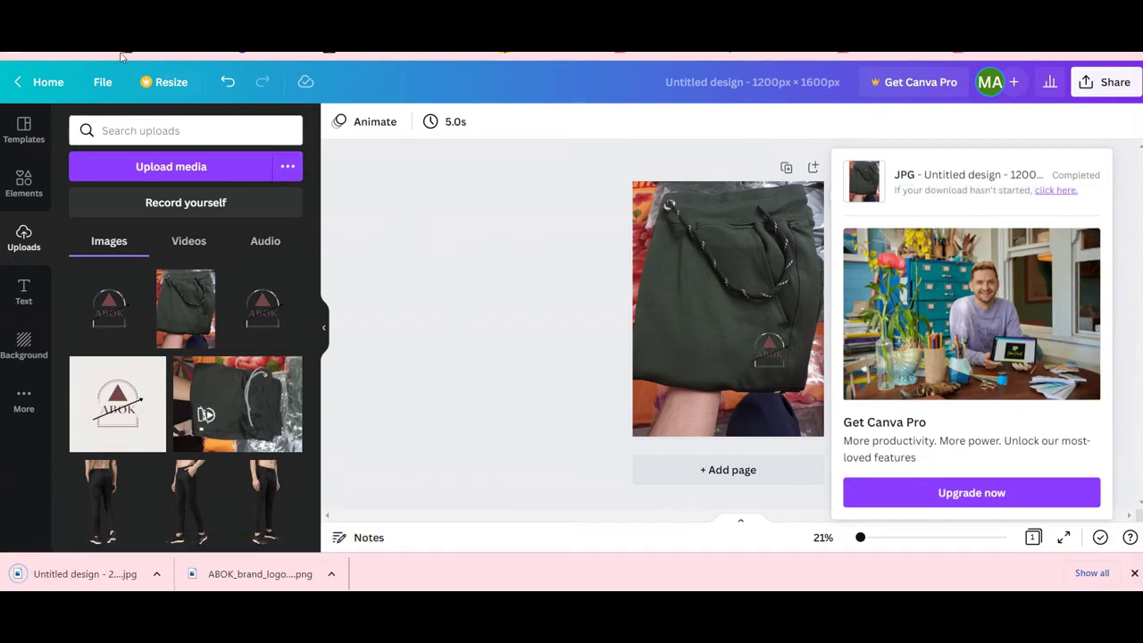
- Switch to the Amazon seller support form and attach the Untitled design - 2022-06-01T203946.333 image from Downloads to the e-mail request
{"action": "key", "text": "ctrl+Tab"}
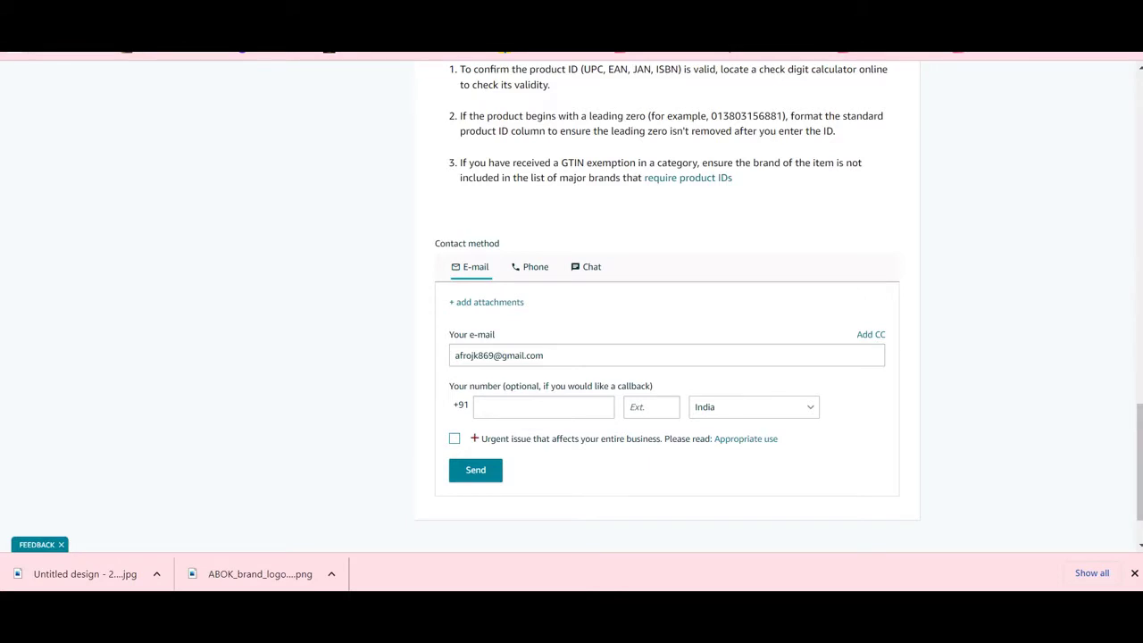
{"action": "left_click", "coordinate": [487, 306]}
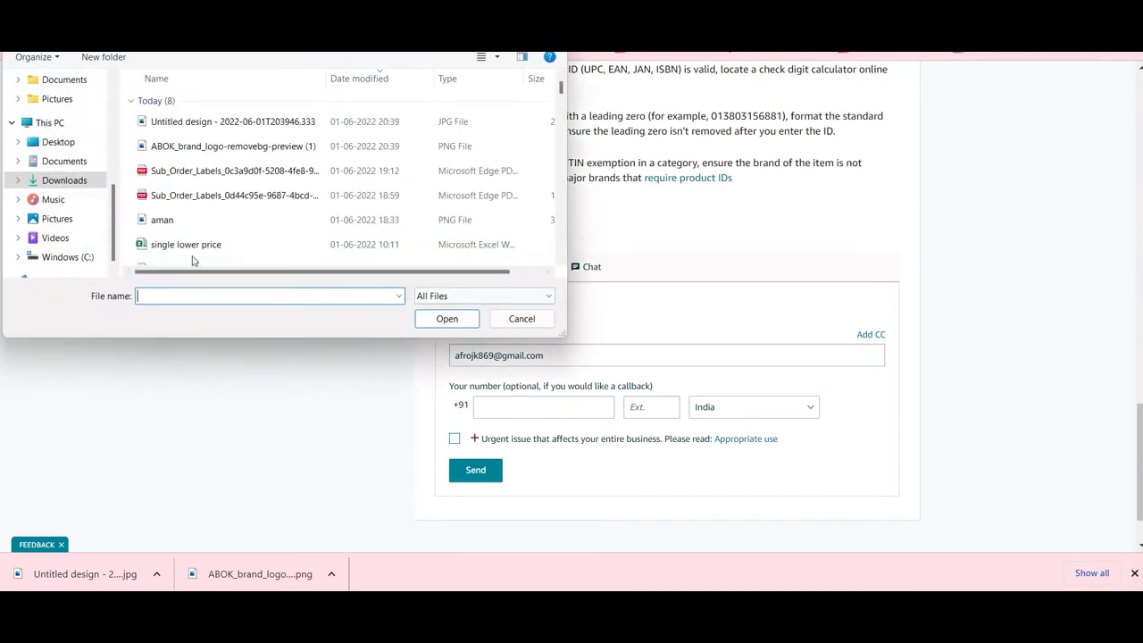
{"action": "left_click", "coordinate": [211, 124]}
{"action": "left_click", "coordinate": [455, 326]}
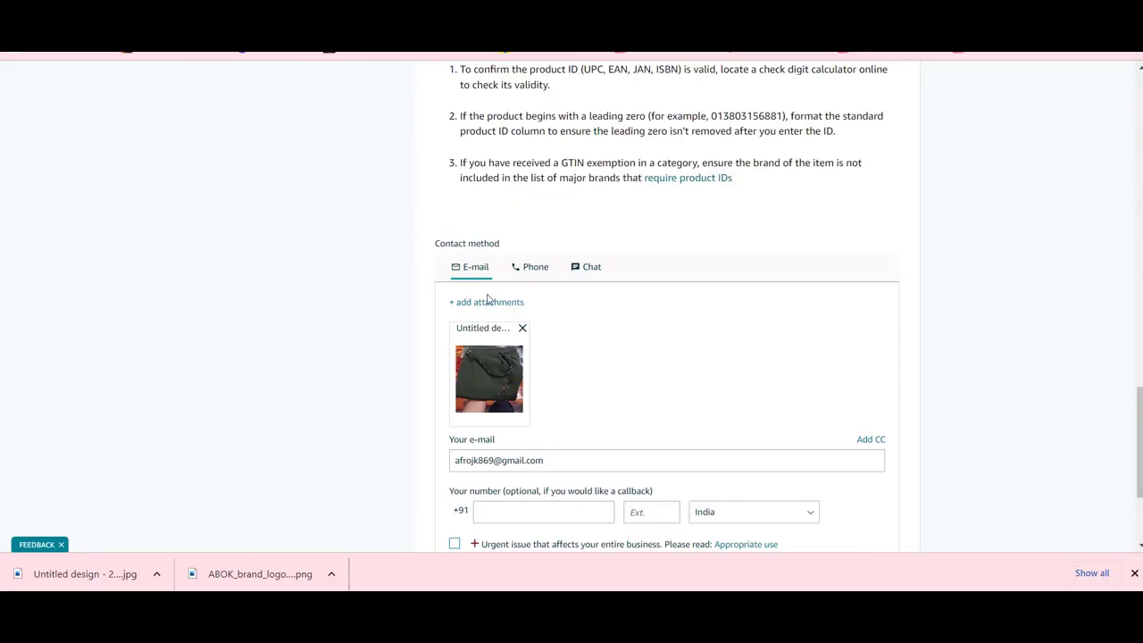
- Attach the 5665 error.png screenshot to the e-mail request as well, and dismiss the browser's downloads bar
{"action": "left_click", "coordinate": [489, 304]}
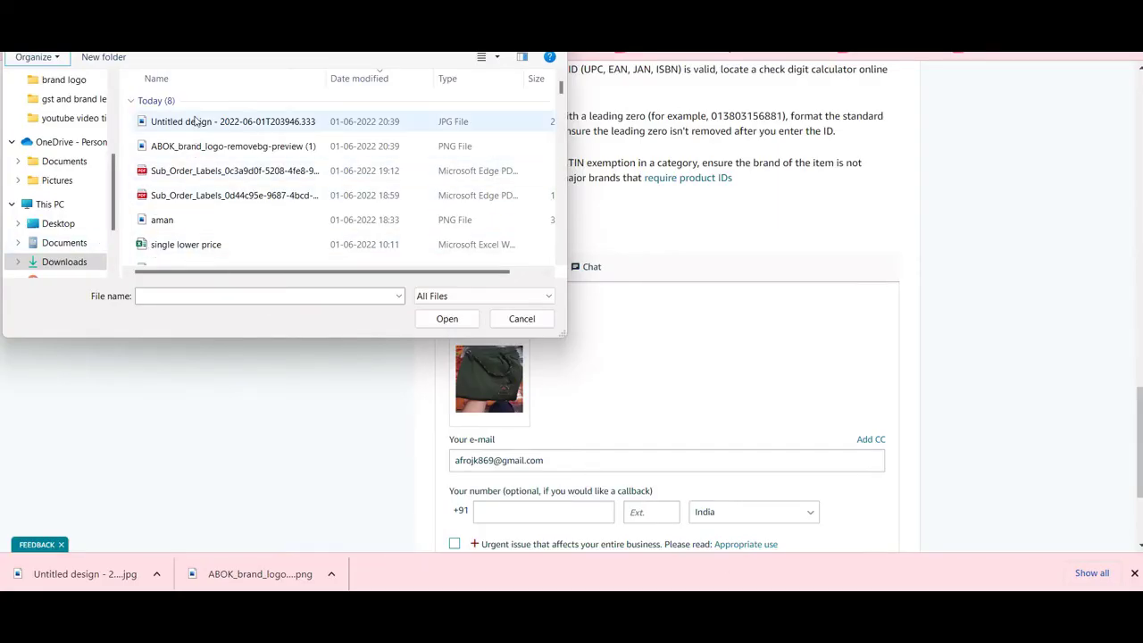
{"action": "left_click", "coordinate": [241, 295]}
{"action": "type", "text": "5665"}
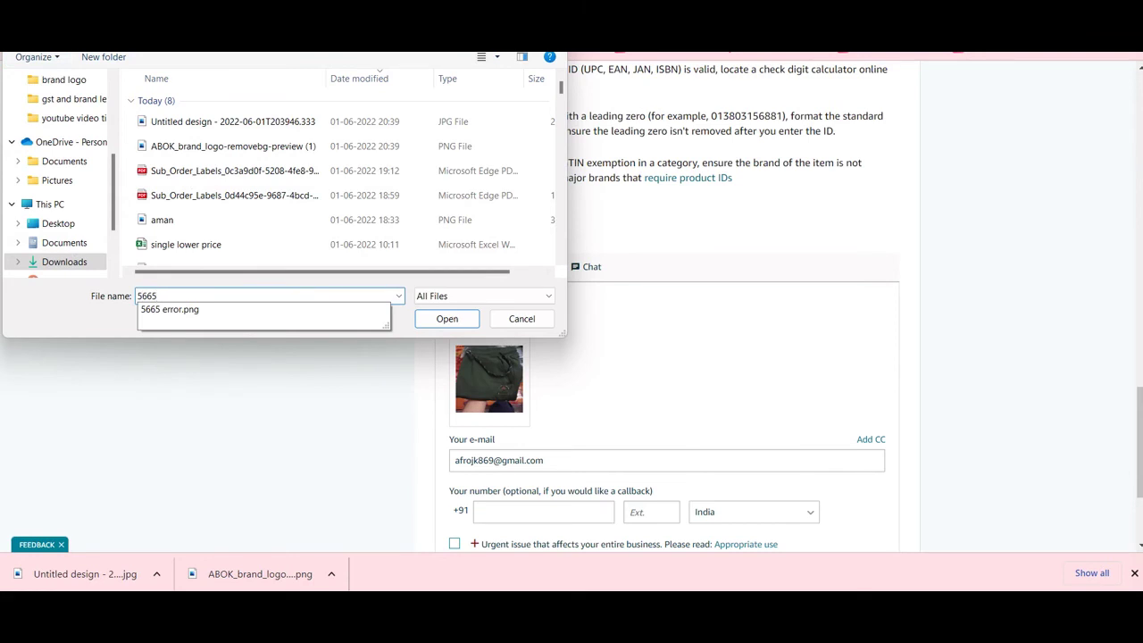
{"action": "left_click", "coordinate": [336, 310]}
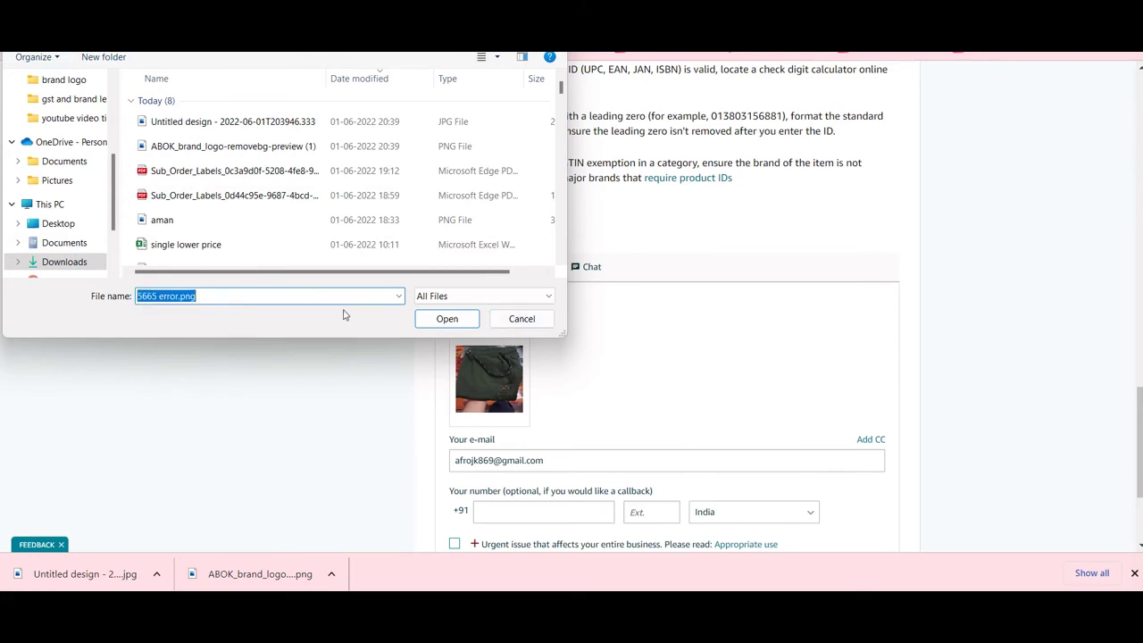
{"action": "left_click", "coordinate": [447, 319]}
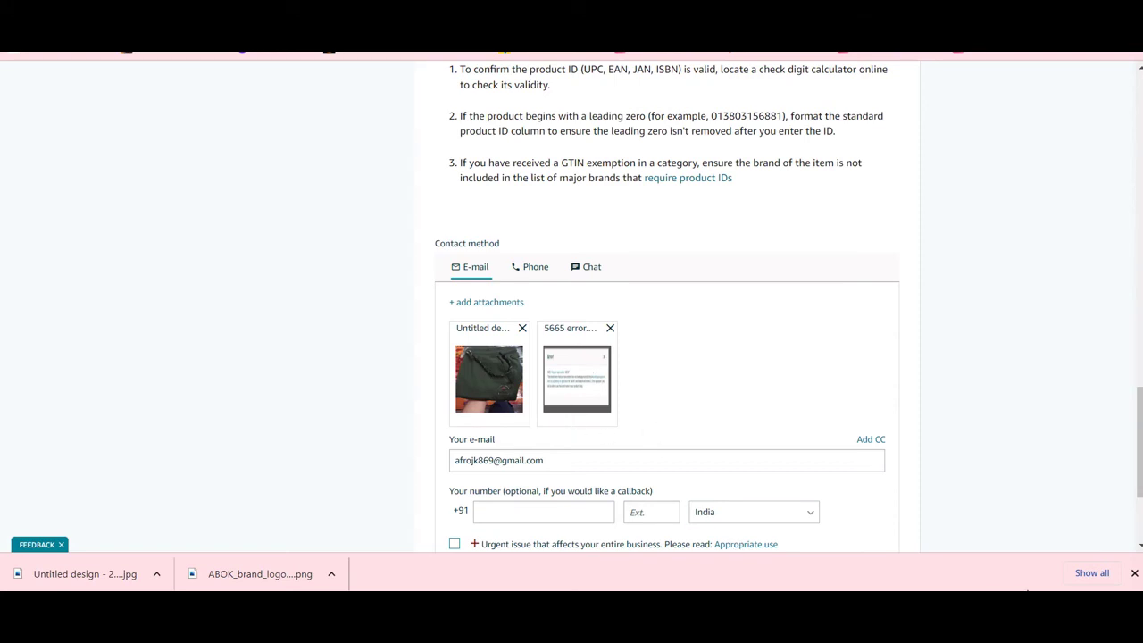
{"action": "left_click", "coordinate": [1134, 574]}
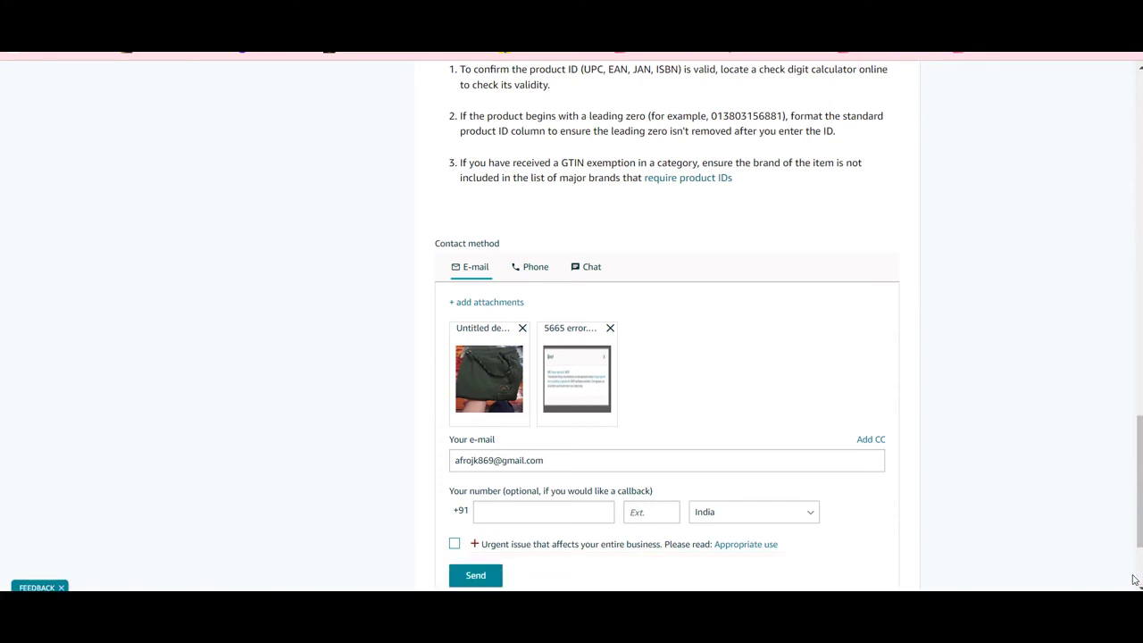
{"action": "scroll", "coordinate": [831, 520], "scroll_direction": "down", "scroll_amount": 2}
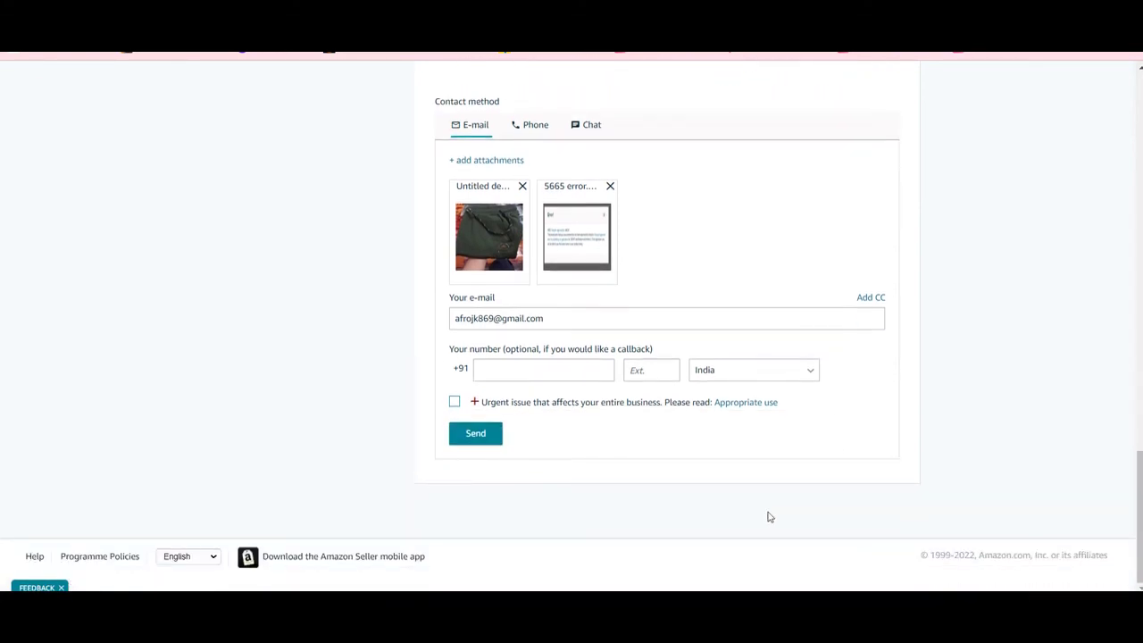
{"action": "left_click", "coordinate": [540, 372]}
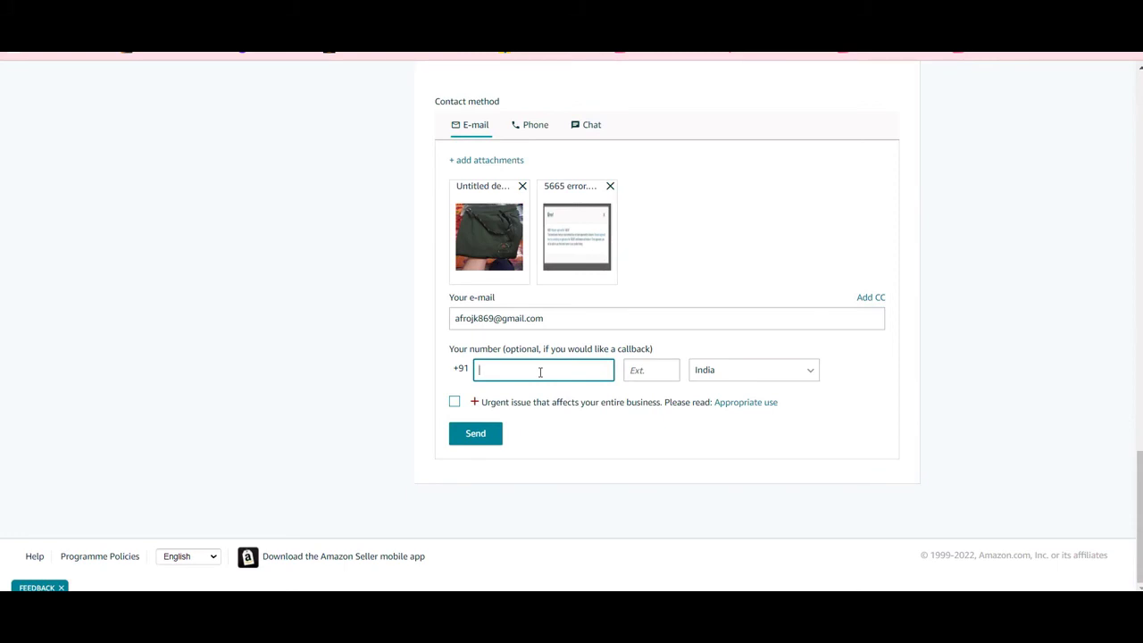
{"action": "type", "text": "706"}
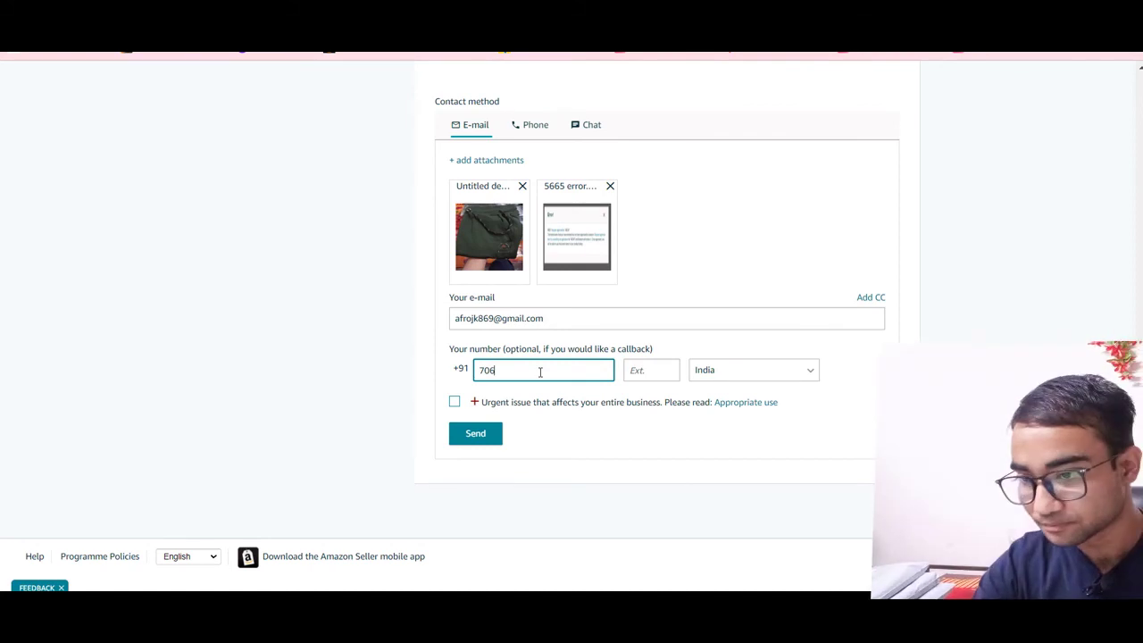
{"action": "key", "text": "BackSpace"}
{"action": "key", "text": "BackSpace"}
{"action": "key", "text": "BackSpace"}
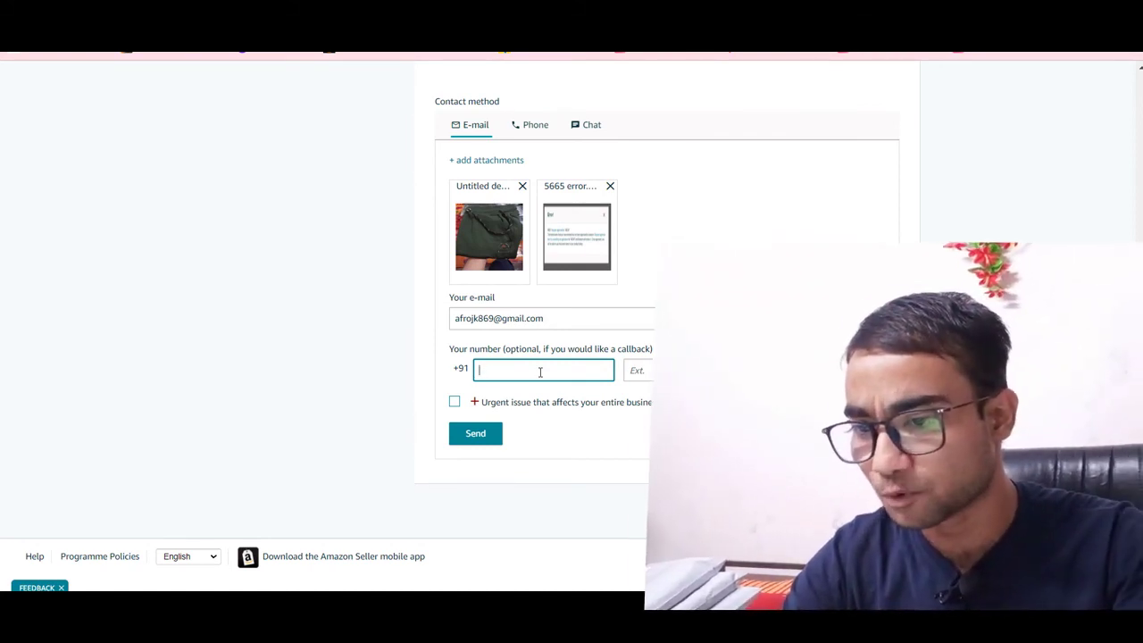